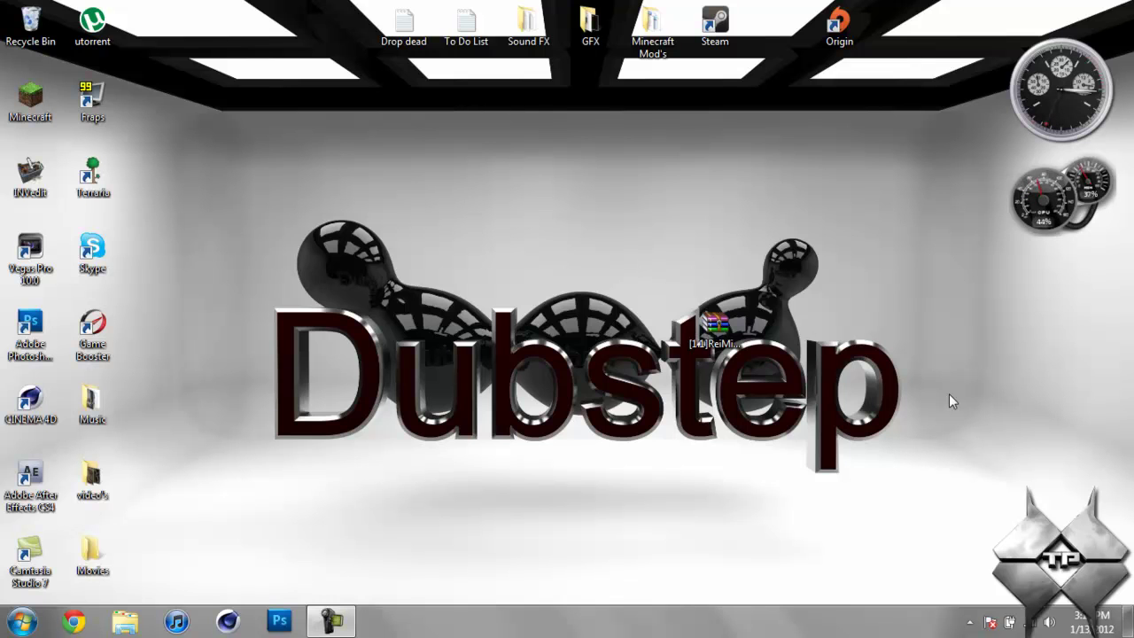
- Launch Minecraft, log in with the saved account, and load the single-player world "Beautiful wonderland"
{"action": "left_click", "coordinate": [734, 319]}
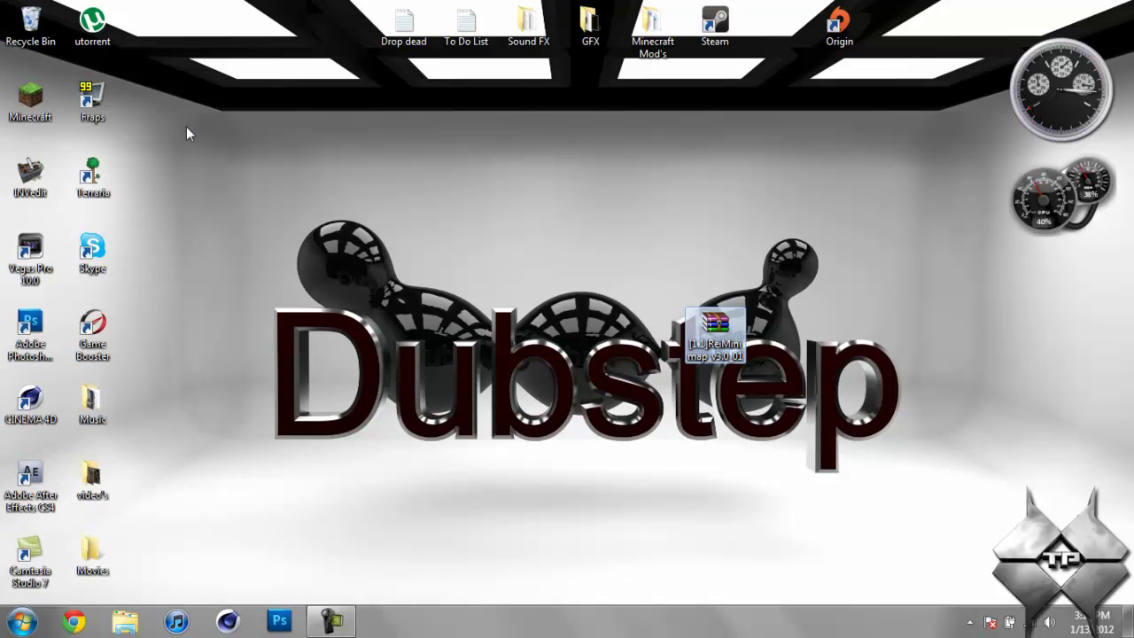
{"action": "double_click", "coordinate": [30, 99]}
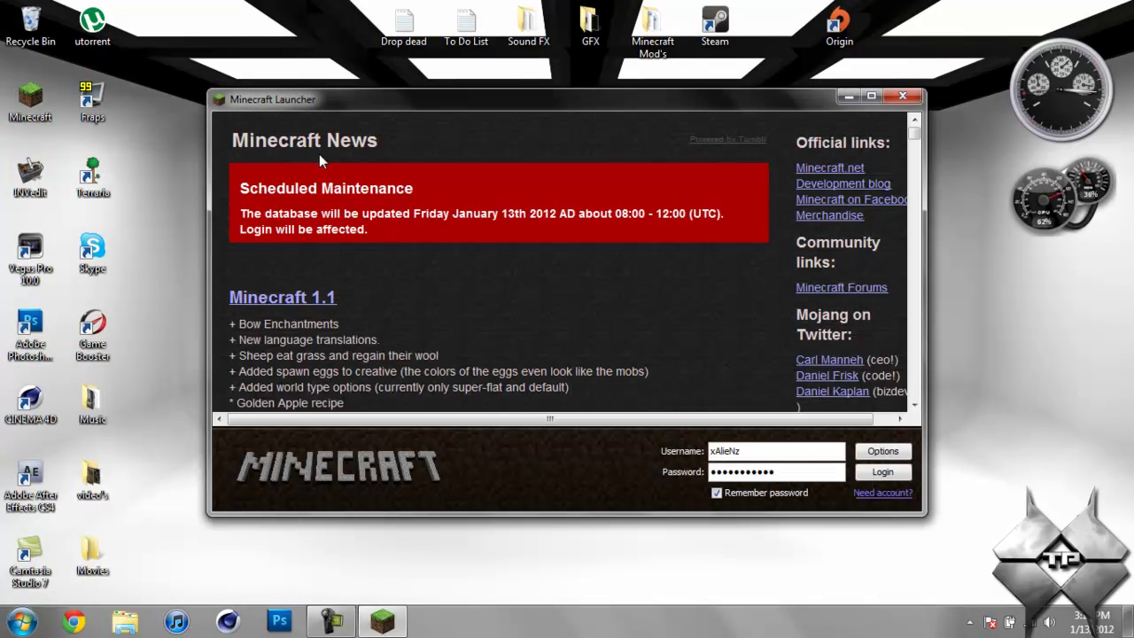
{"action": "left_click", "coordinate": [891, 474]}
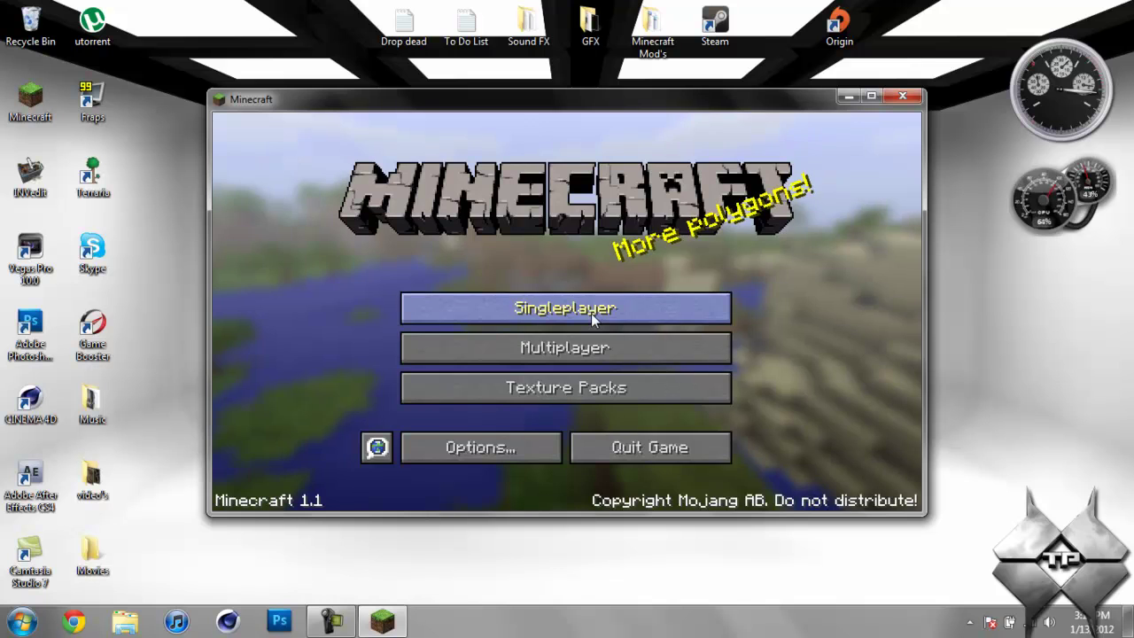
{"action": "left_click", "coordinate": [591, 313]}
{"action": "left_click", "coordinate": [532, 188]}
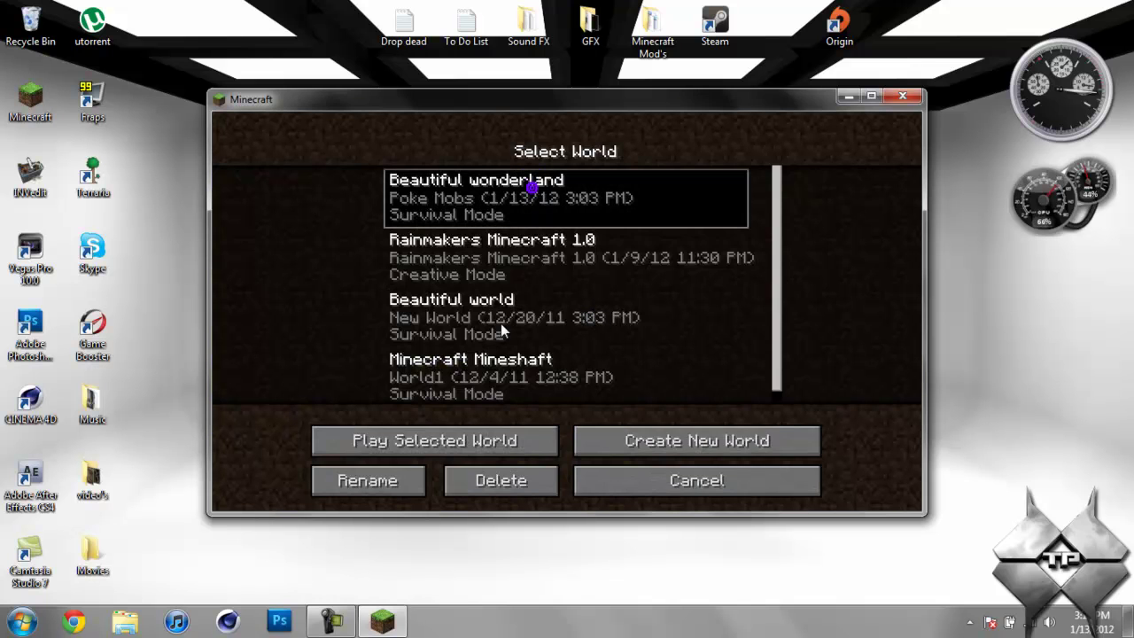
{"action": "left_click", "coordinate": [456, 437]}
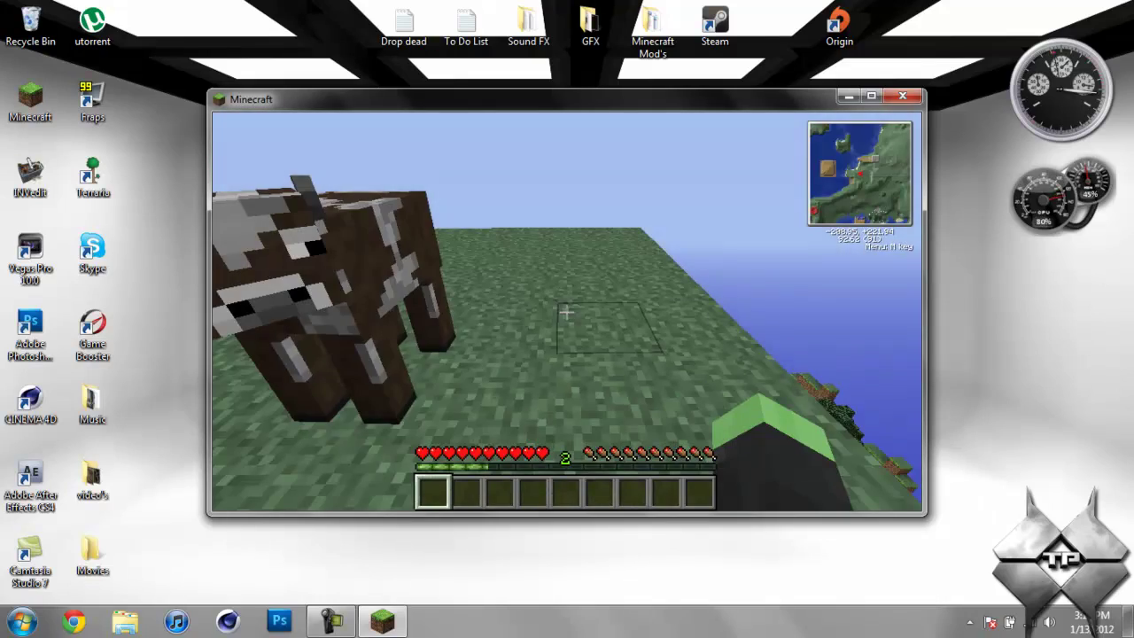
- Walk across the grass field in the world and open the Rei's Minimap settings menu
{"action": "key", "text": "w"}
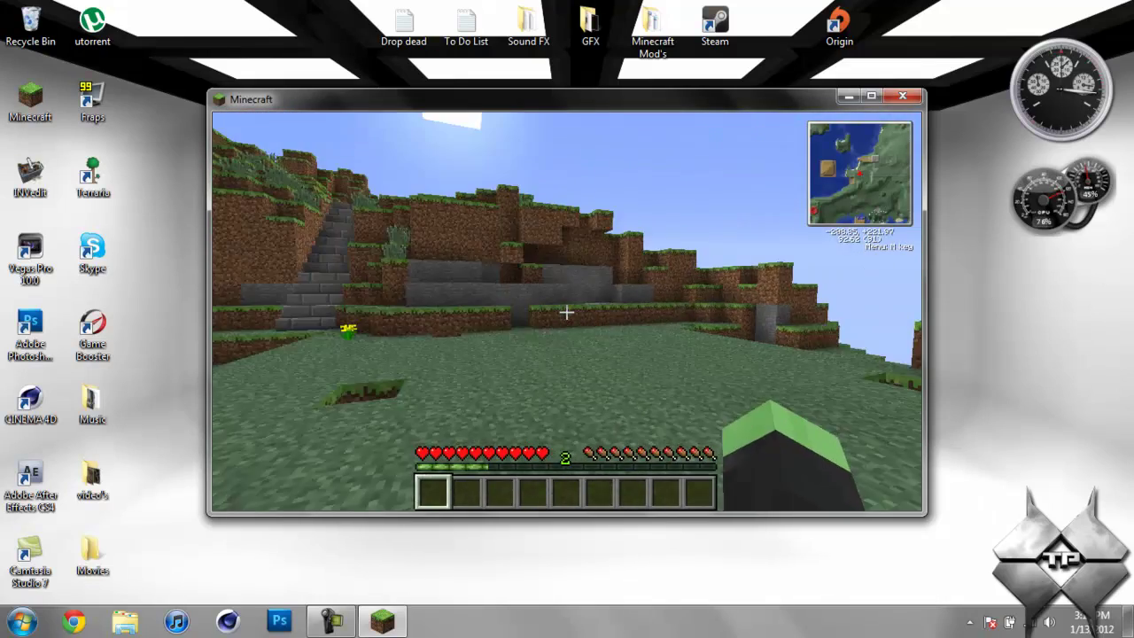
{"action": "key", "text": "w"}
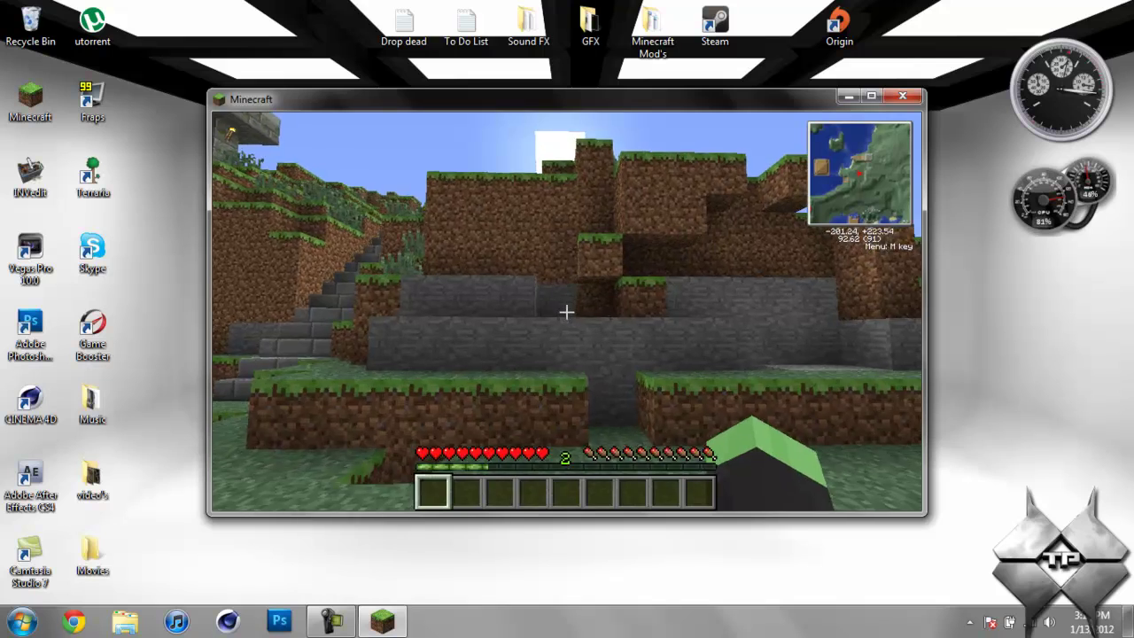
{"action": "key", "text": "w"}
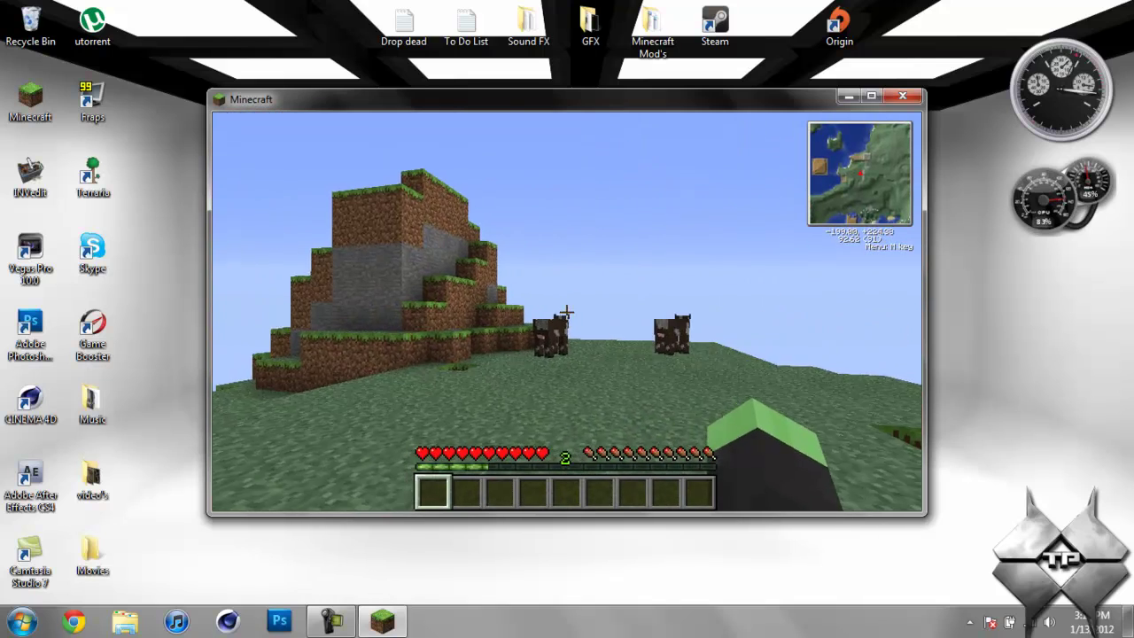
{"action": "key", "text": "m"}
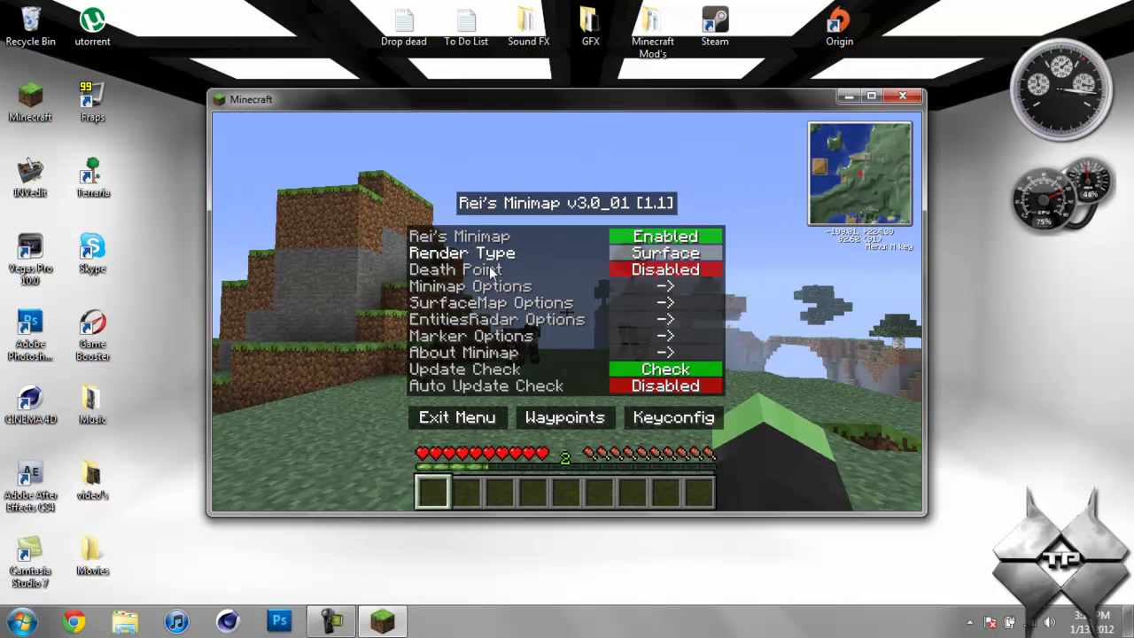
- Toggle Rei's Minimap off and on, and cycle the render type through Biome and Temperature back to Surface
{"action": "left_click", "coordinate": [571, 235]}
{"action": "left_click", "coordinate": [570, 235]}
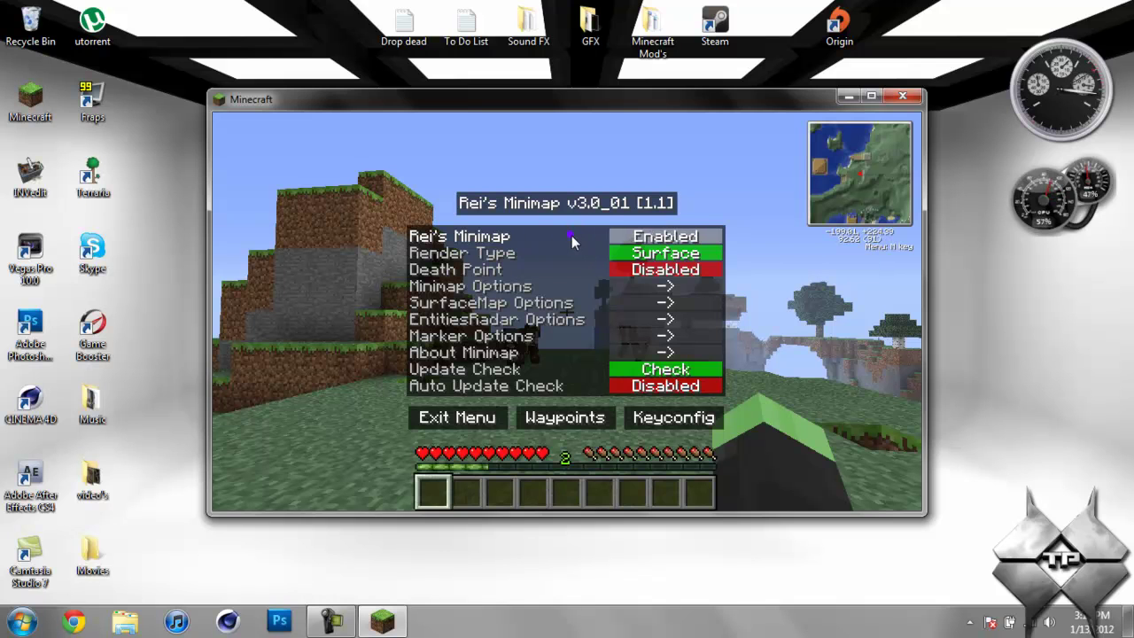
{"action": "left_click", "coordinate": [574, 257]}
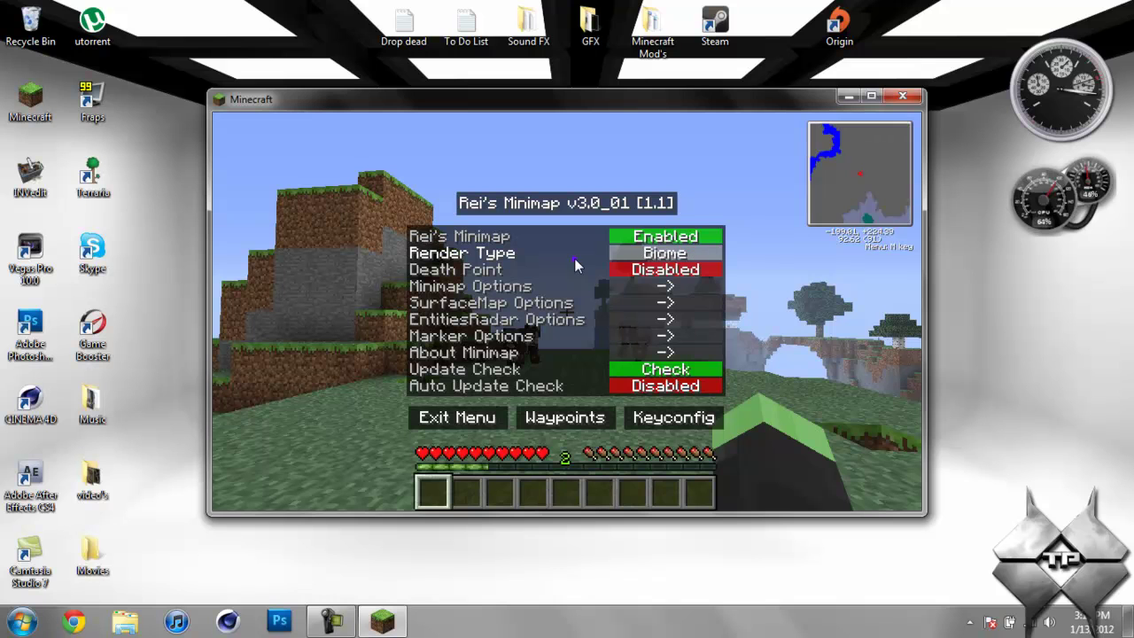
{"action": "left_click", "coordinate": [574, 258]}
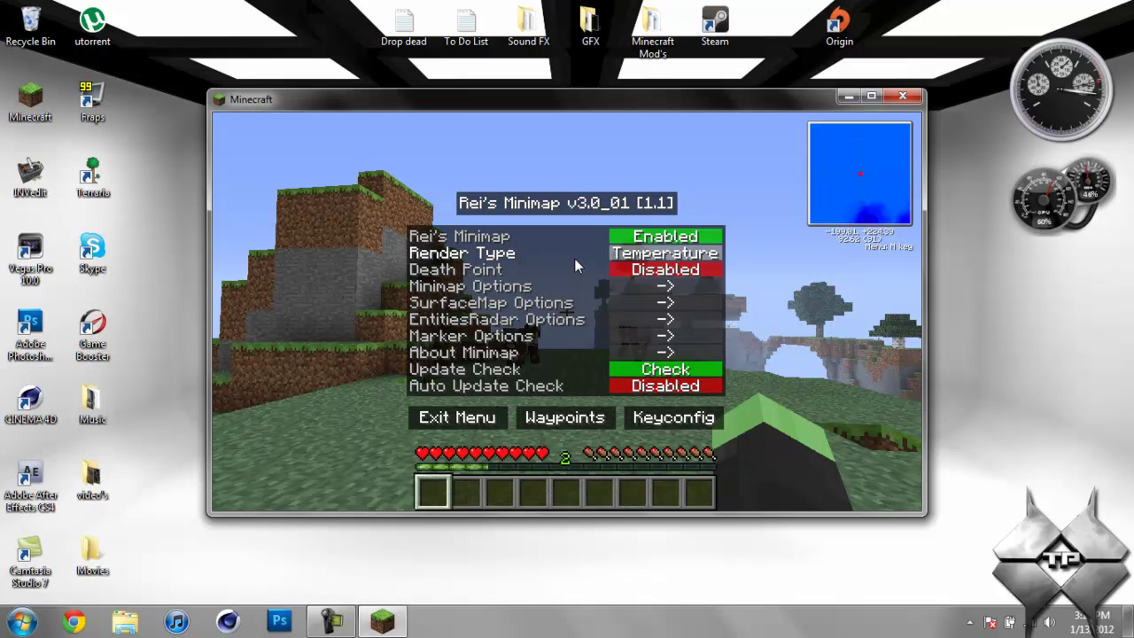
{"action": "left_click", "coordinate": [574, 258]}
{"action": "left_click", "coordinate": [574, 258]}
{"action": "left_click", "coordinate": [575, 258]}
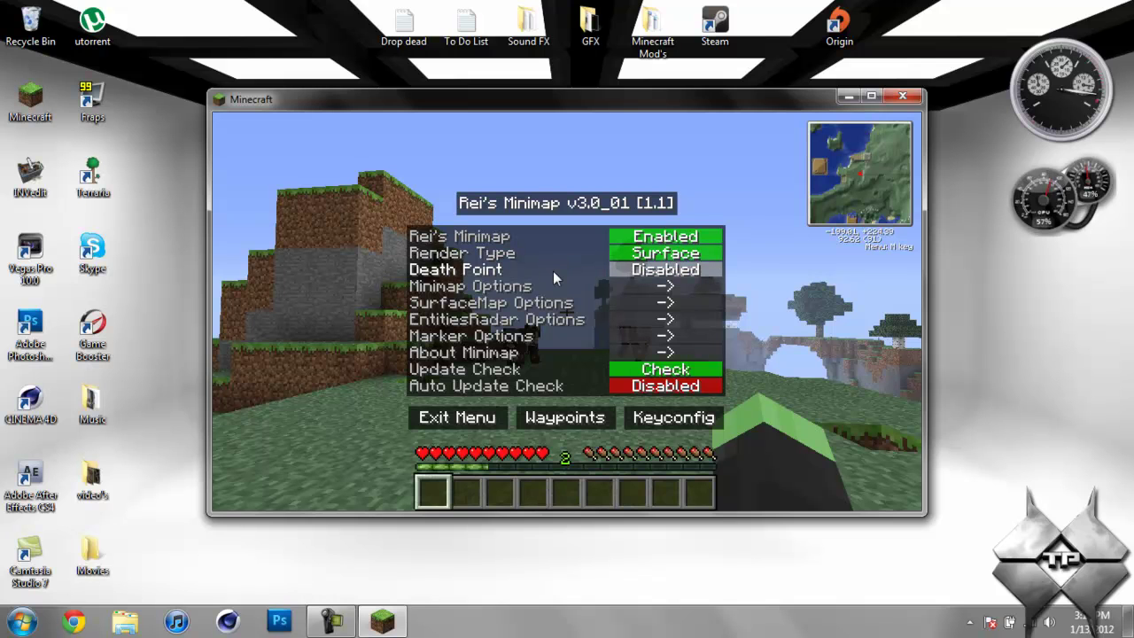
- Toggle Death Point on and back off, and open the Minimap Options page
{"action": "left_click", "coordinate": [532, 272]}
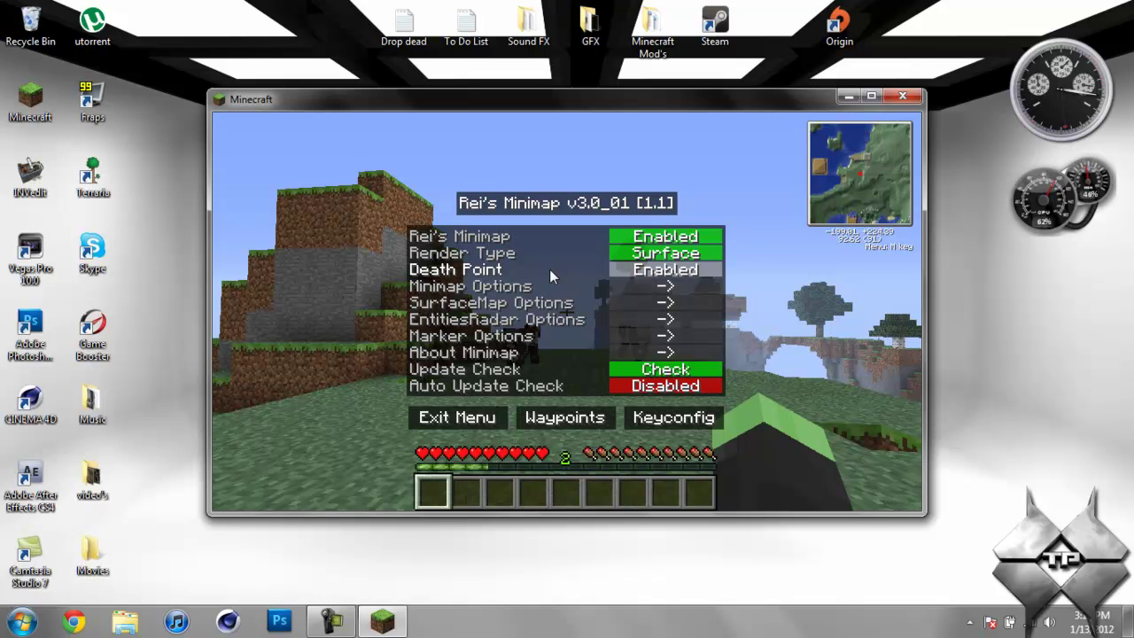
{"action": "left_click", "coordinate": [549, 270]}
{"action": "left_click", "coordinate": [560, 284]}
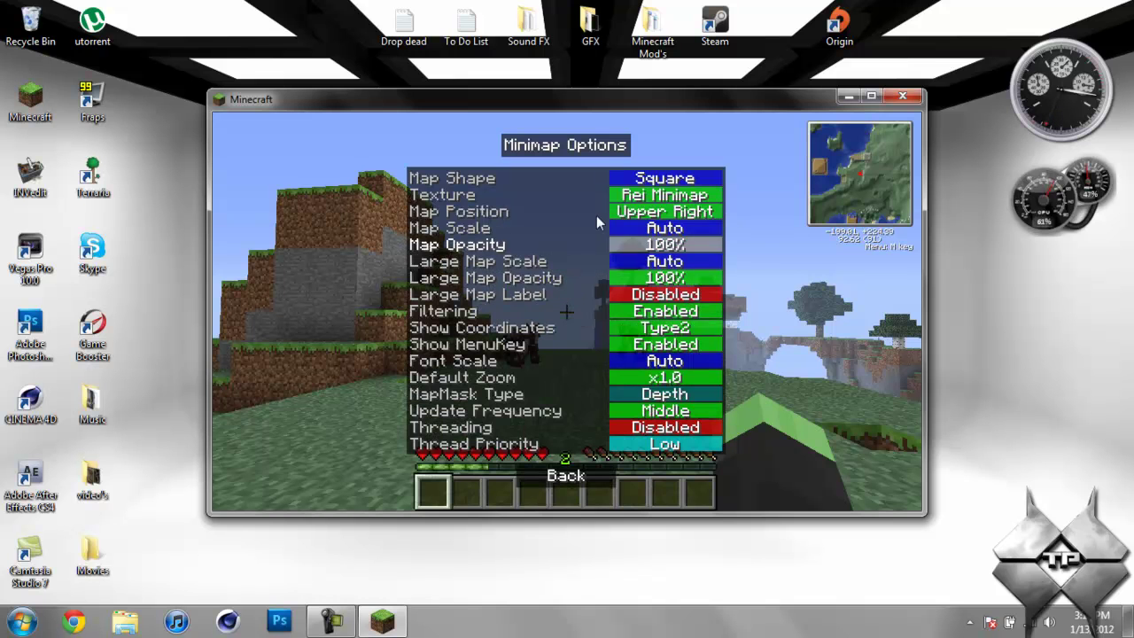
- Try out the map shape, texture and map scale settings, returning them to Square, Rei Minimap and Auto
{"action": "left_click", "coordinate": [520, 178]}
{"action": "left_click", "coordinate": [538, 181]}
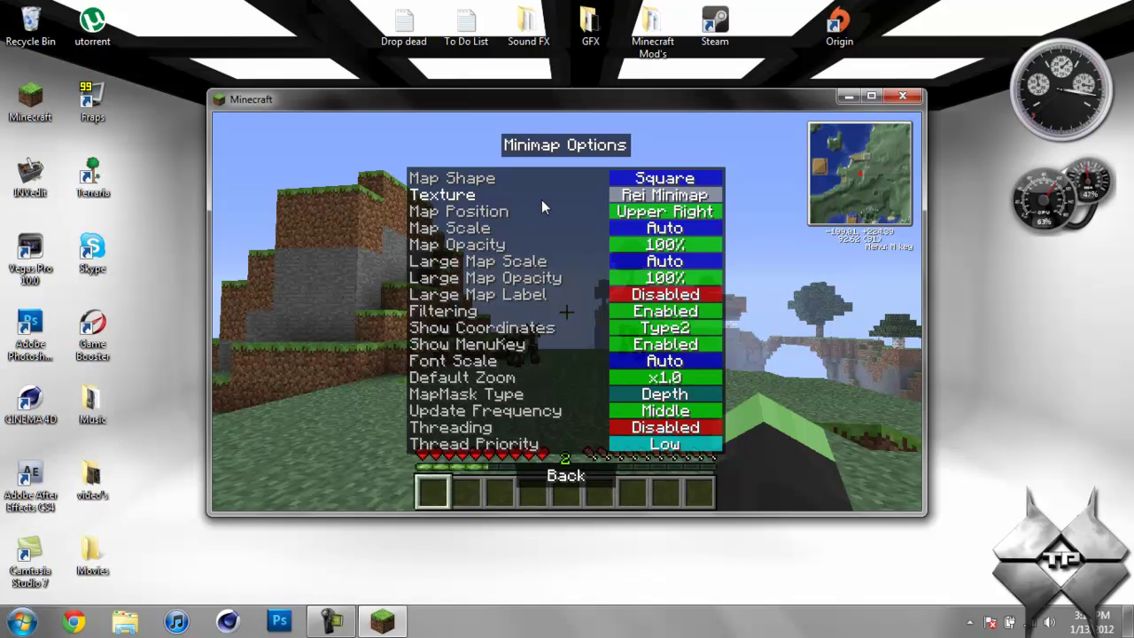
{"action": "left_click", "coordinate": [543, 199]}
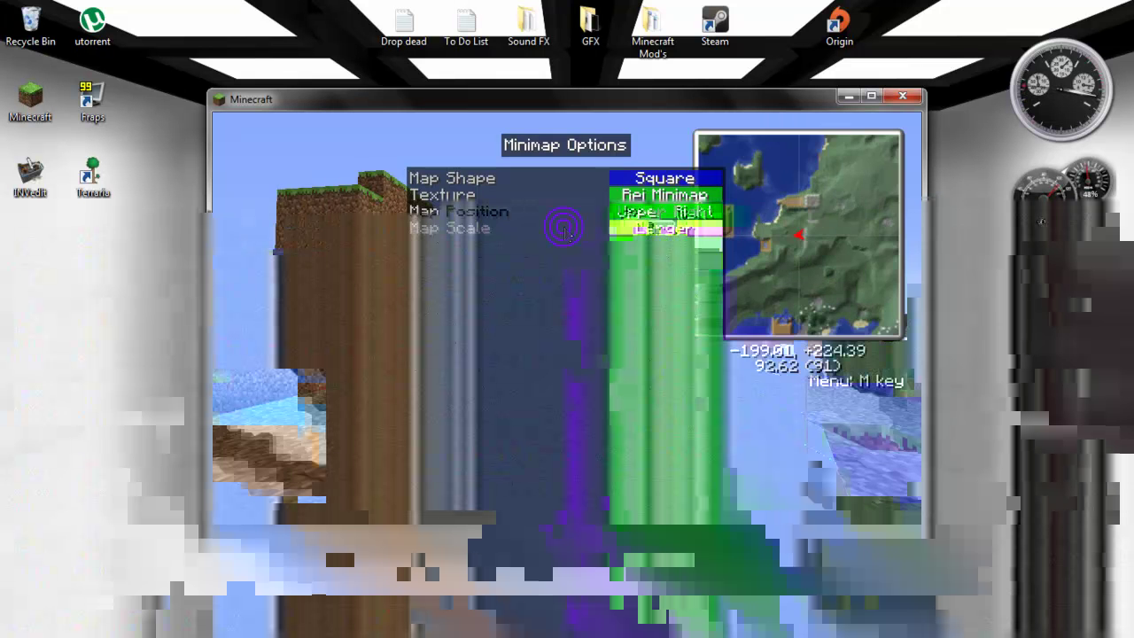
{"action": "left_click", "coordinate": [567, 232]}
{"action": "left_click", "coordinate": [565, 232]}
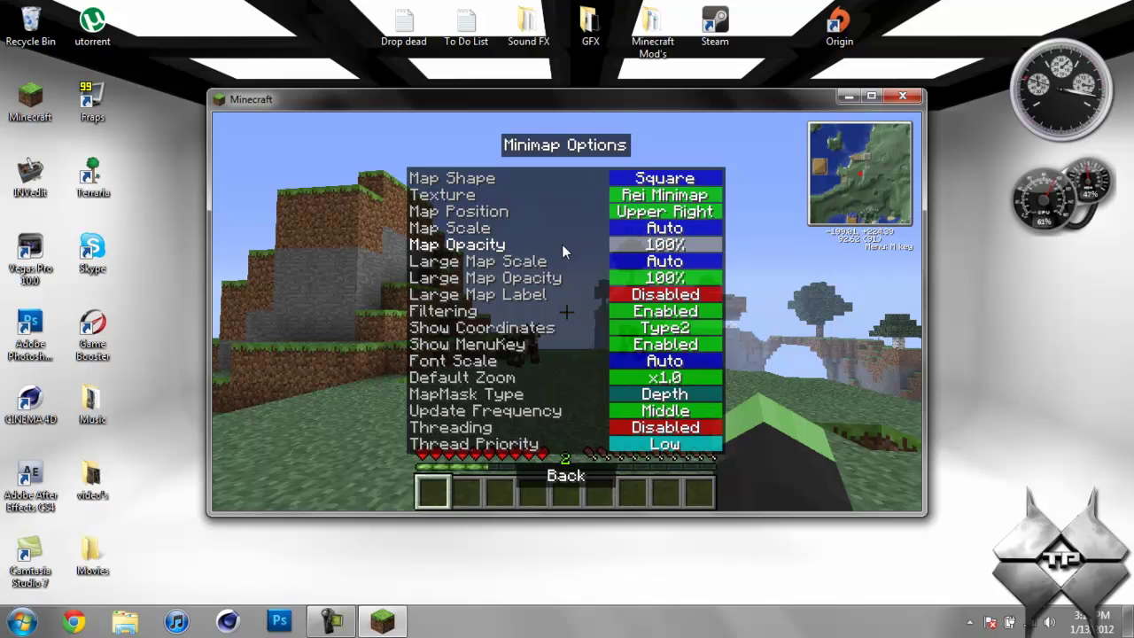
- Cycle the map opacity through 25%, 75% and 50%, and return it to 100%
{"action": "left_click", "coordinate": [561, 245]}
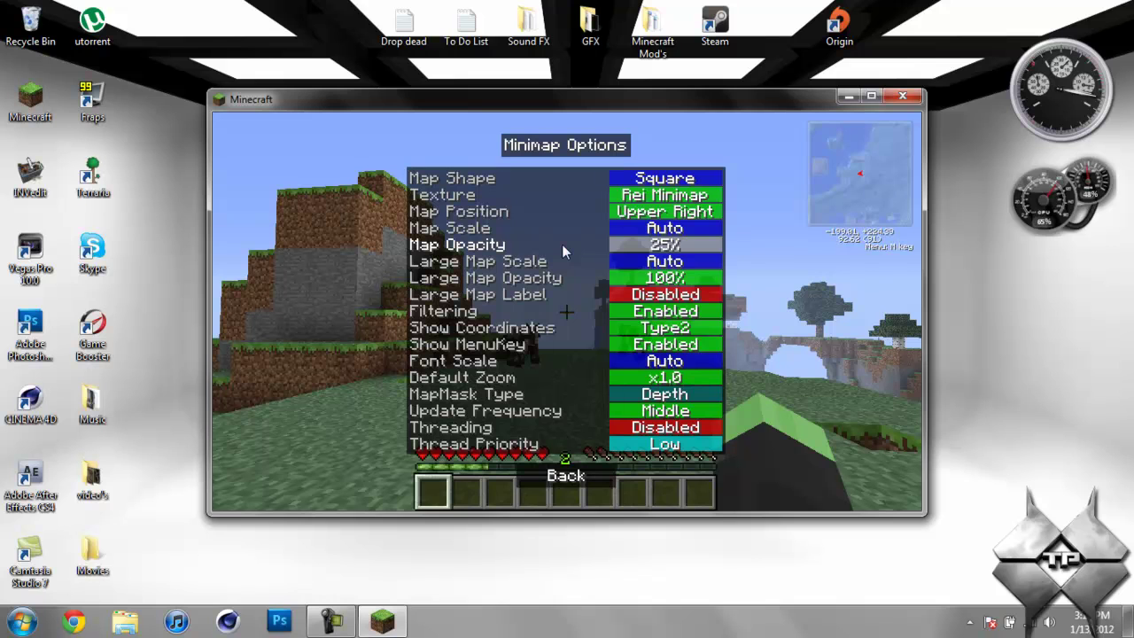
{"action": "left_click", "coordinate": [562, 244]}
{"action": "left_click", "coordinate": [562, 245]}
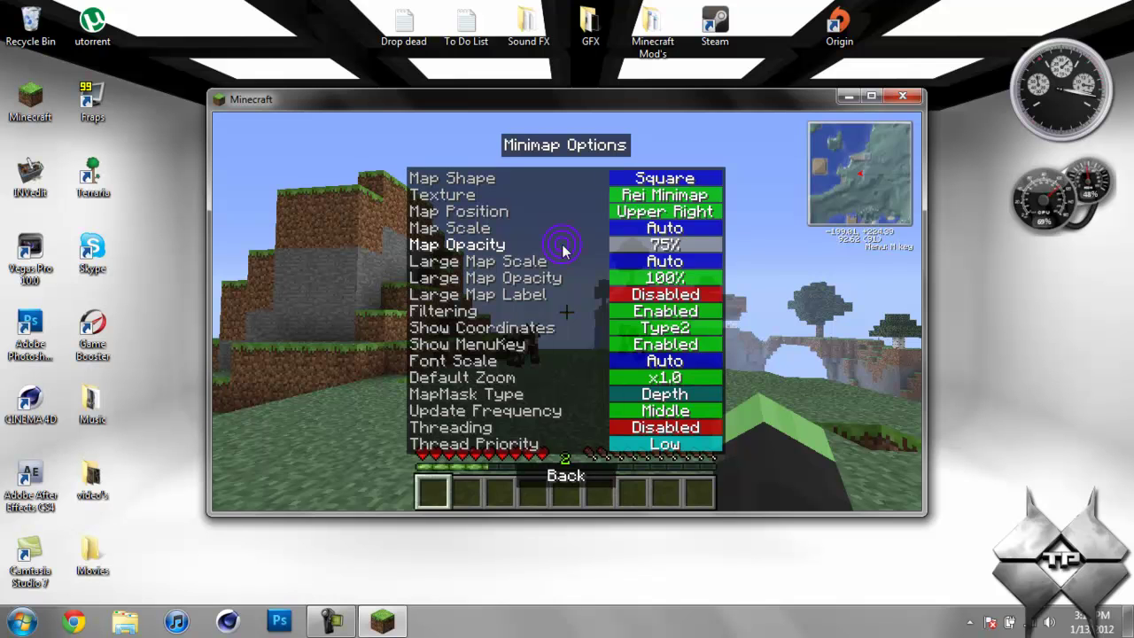
{"action": "left_click", "coordinate": [561, 244]}
{"action": "left_click", "coordinate": [562, 245]}
{"action": "left_click", "coordinate": [562, 244]}
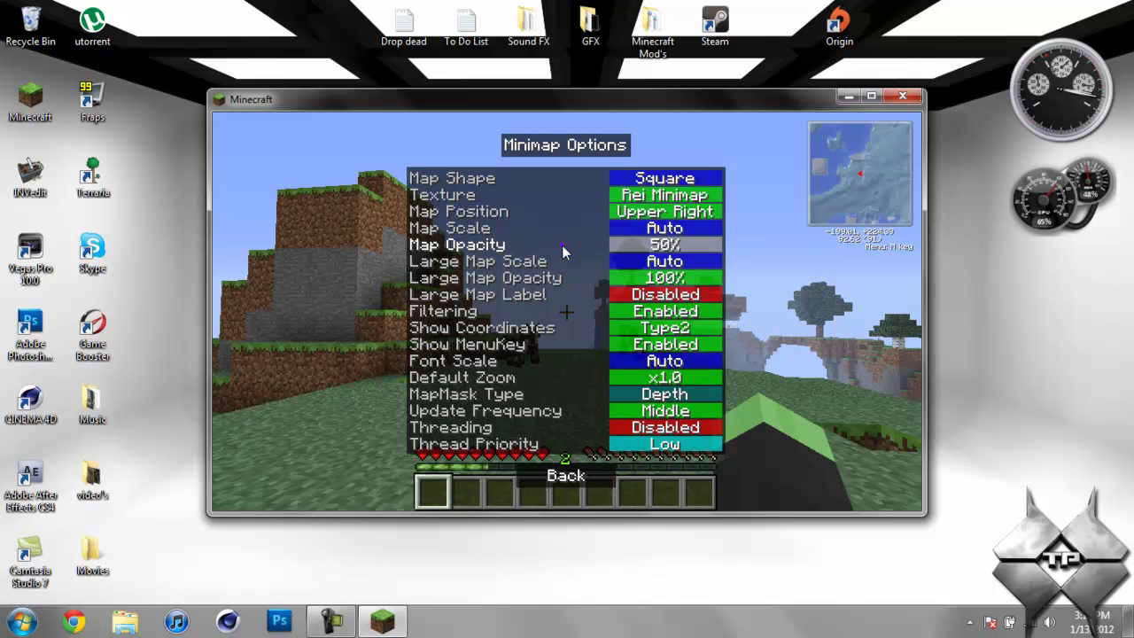
{"action": "left_click", "coordinate": [562, 245]}
{"action": "left_click", "coordinate": [562, 244]}
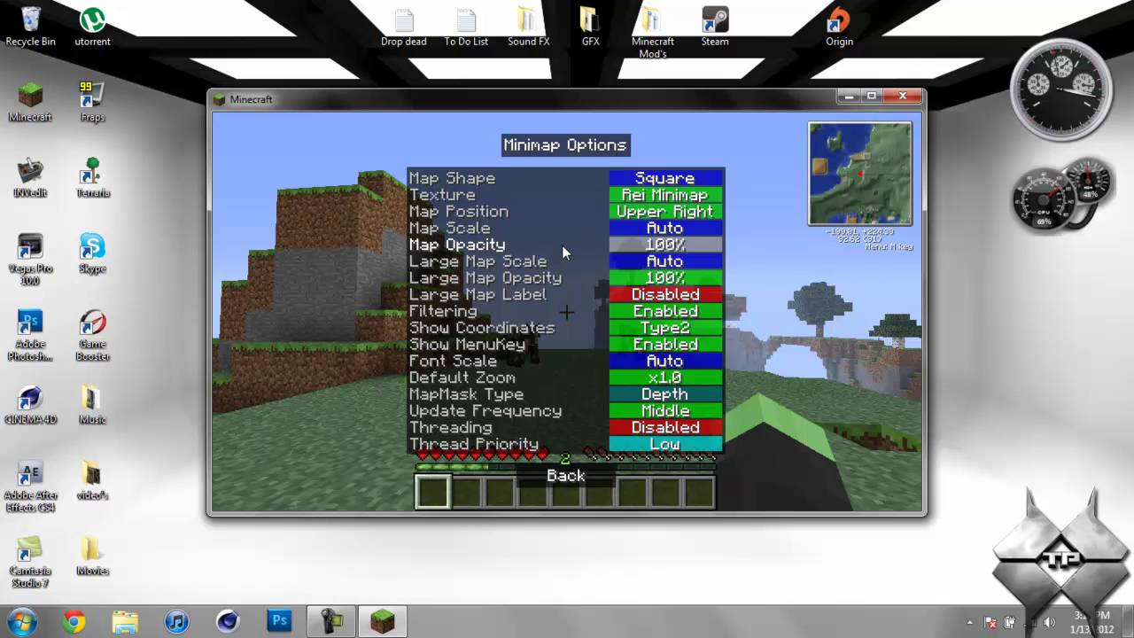
- Cycle the large map scale through options such as Normal and Gui Scale, and return it to Auto
{"action": "left_click", "coordinate": [564, 257]}
{"action": "left_click", "coordinate": [567, 262]}
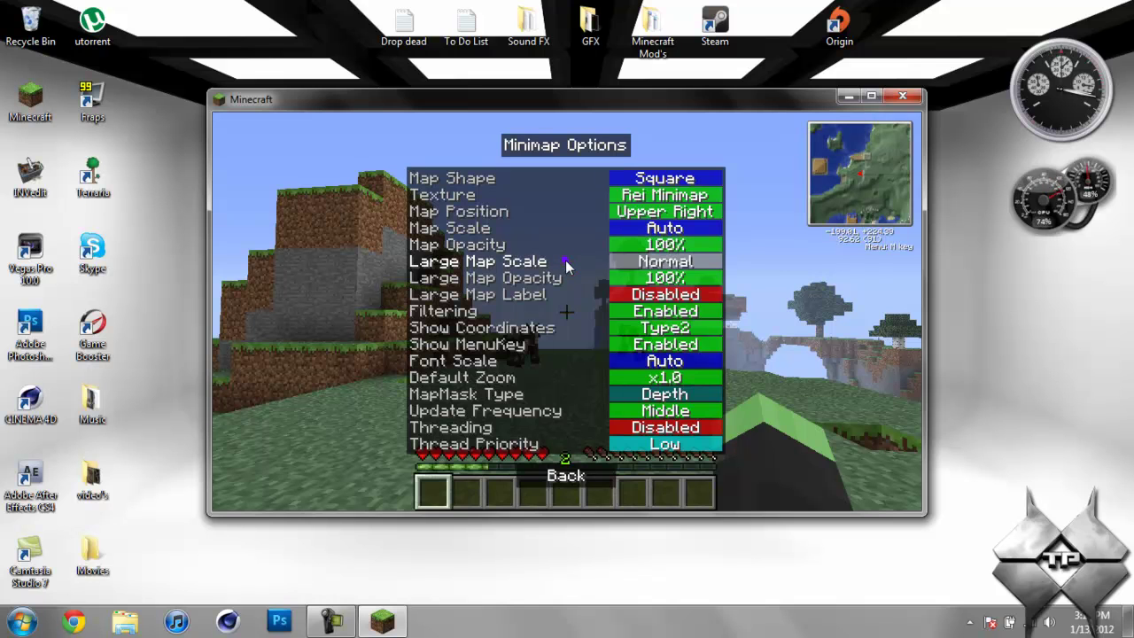
{"action": "left_click", "coordinate": [567, 262]}
{"action": "left_click", "coordinate": [567, 264]}
{"action": "left_click", "coordinate": [568, 264]}
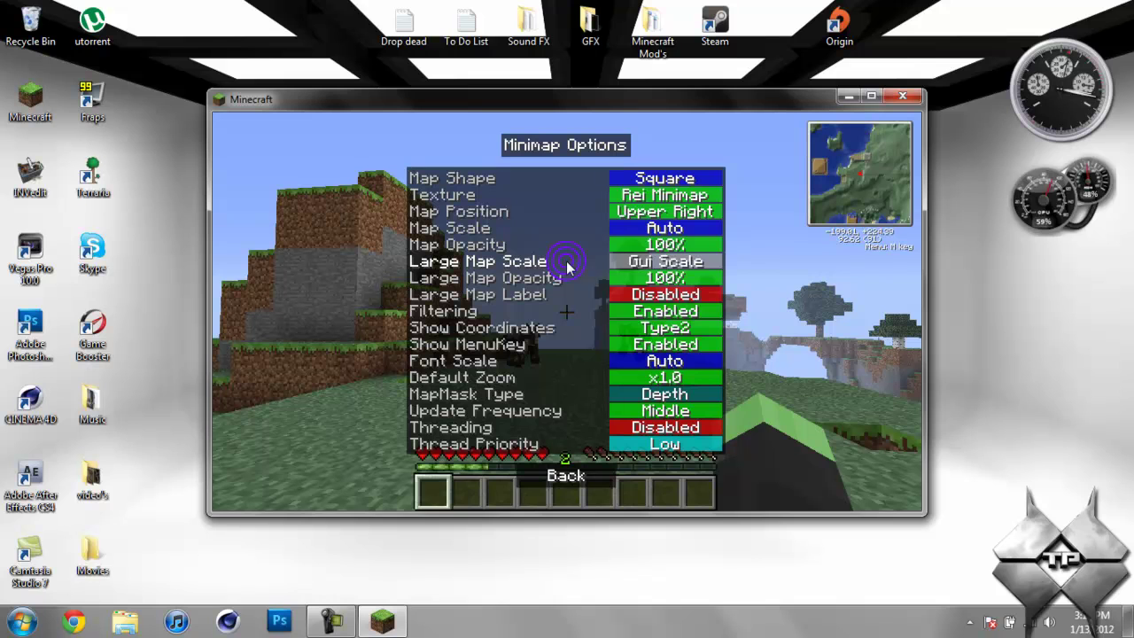
{"action": "left_click", "coordinate": [567, 264]}
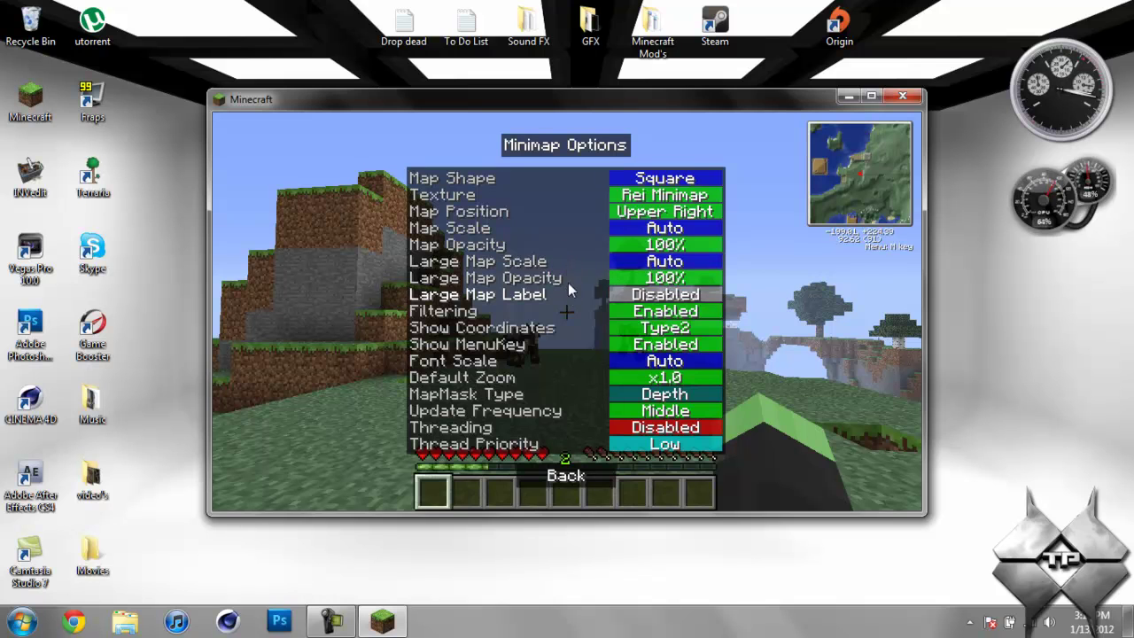
- Toggle the minimap's filtering on and off to compare the rendering, leaving it Disabled
{"action": "left_click", "coordinate": [523, 310]}
{"action": "left_click", "coordinate": [524, 310]}
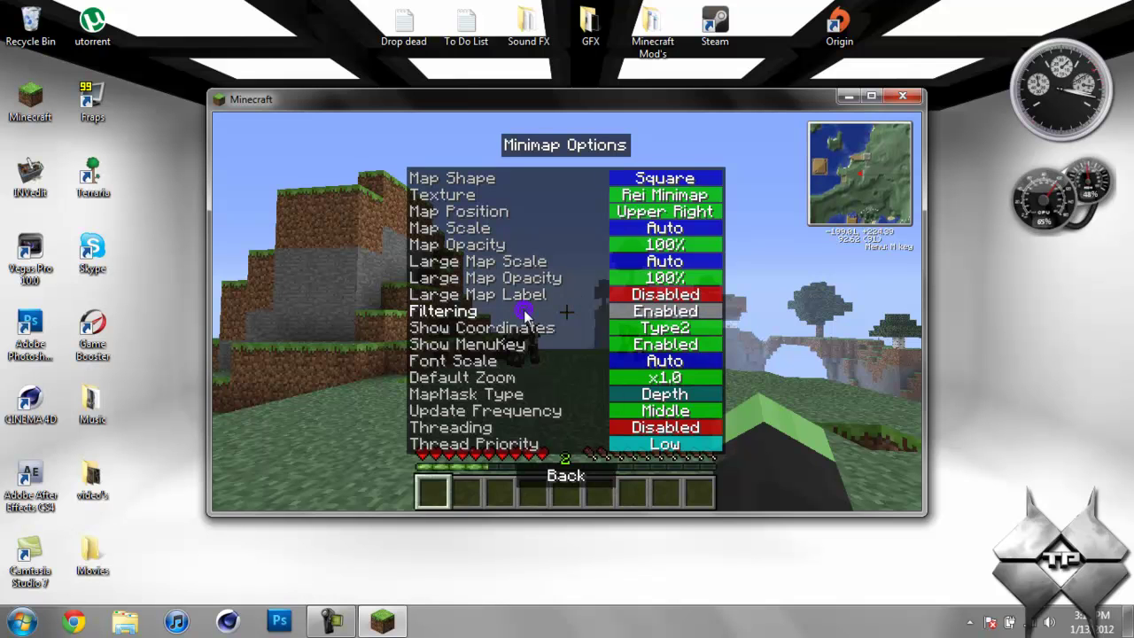
{"action": "left_click", "coordinate": [523, 312]}
{"action": "left_click", "coordinate": [524, 312]}
{"action": "left_click", "coordinate": [524, 310]}
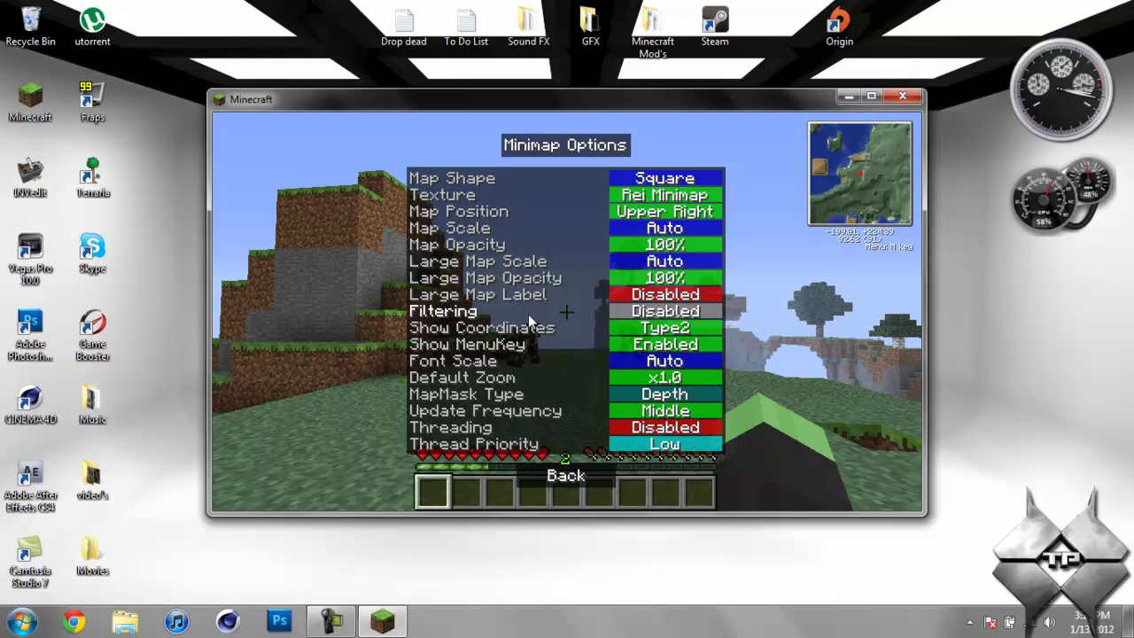
{"action": "left_click", "coordinate": [528, 313]}
{"action": "left_click", "coordinate": [528, 314]}
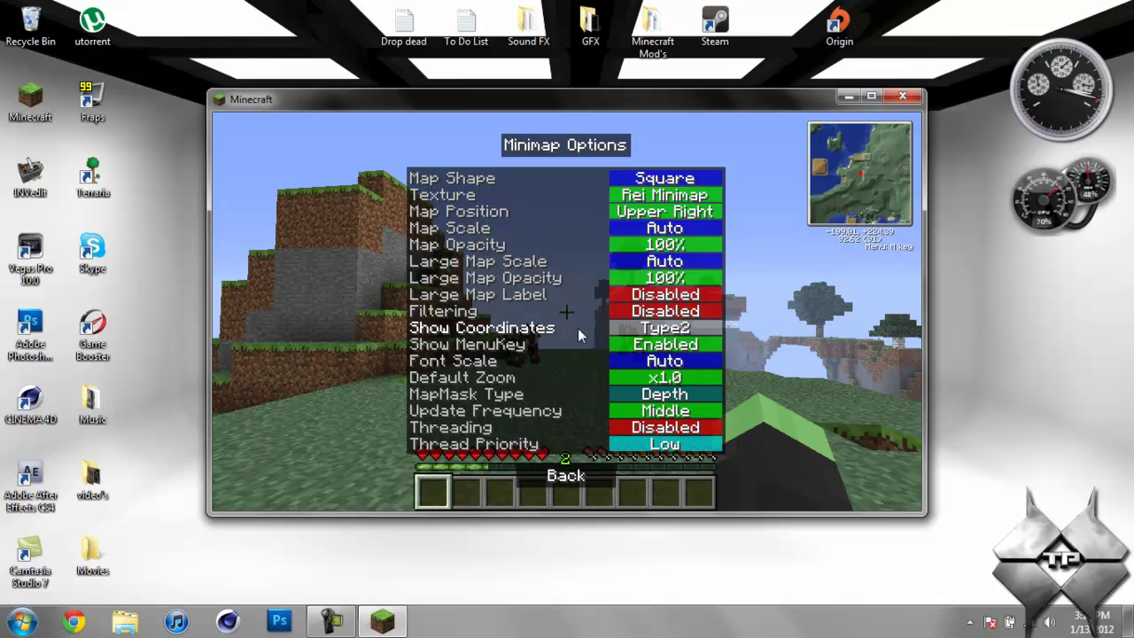
- Try the Type1 and Type2 coordinate displays, and set Show Coordinates to Disabled
{"action": "left_click", "coordinate": [578, 329]}
{"action": "left_click", "coordinate": [578, 331]}
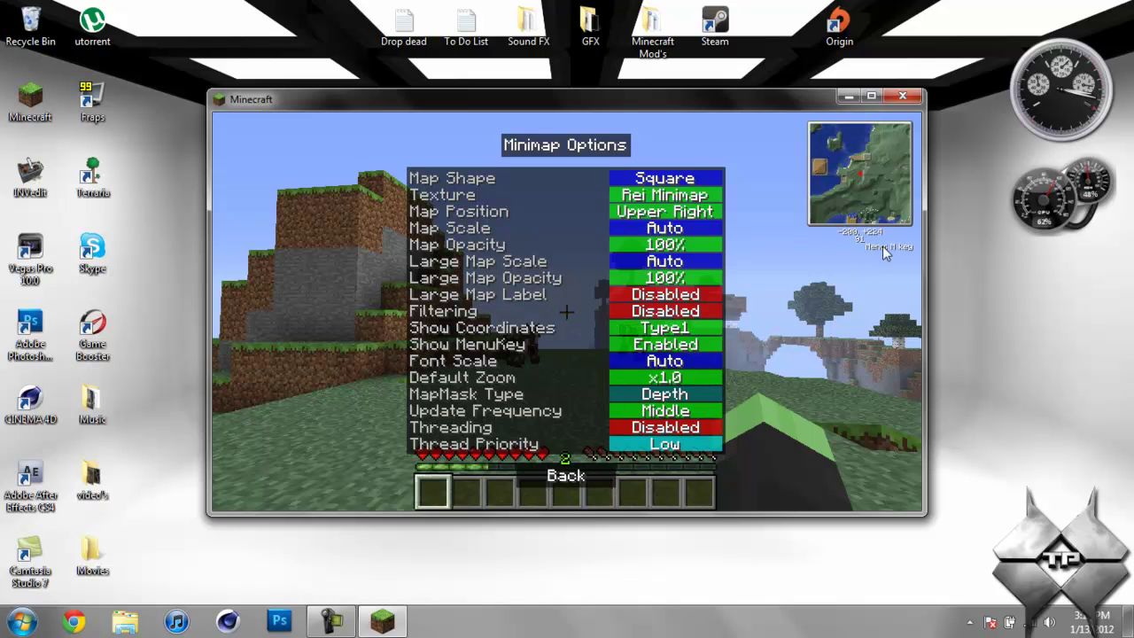
{"action": "left_click", "coordinate": [574, 331]}
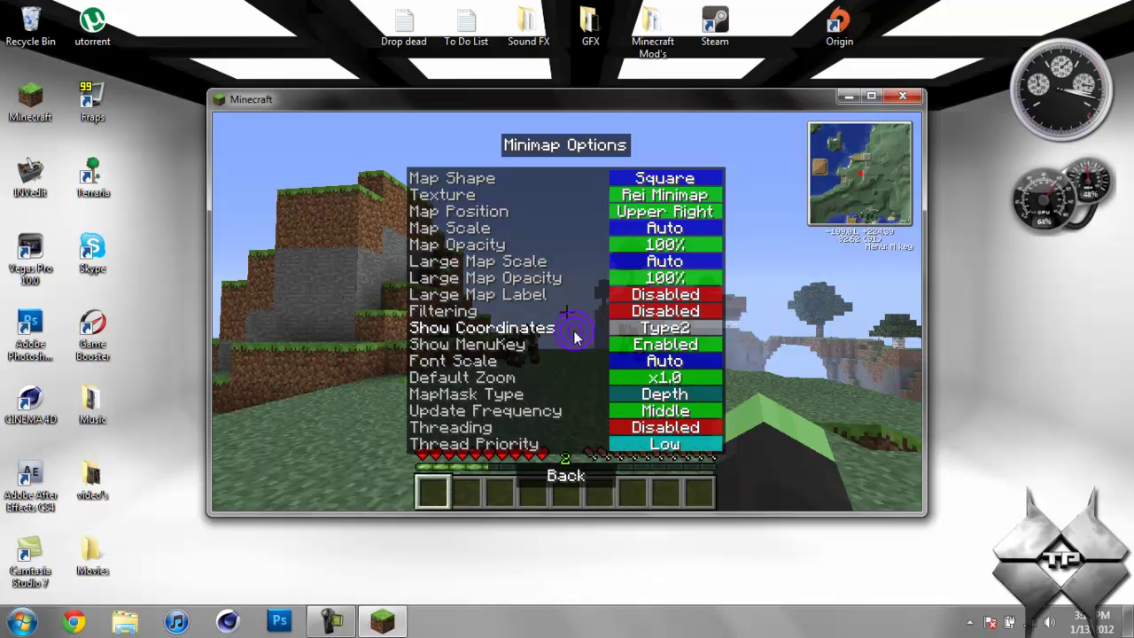
{"action": "left_click", "coordinate": [573, 330]}
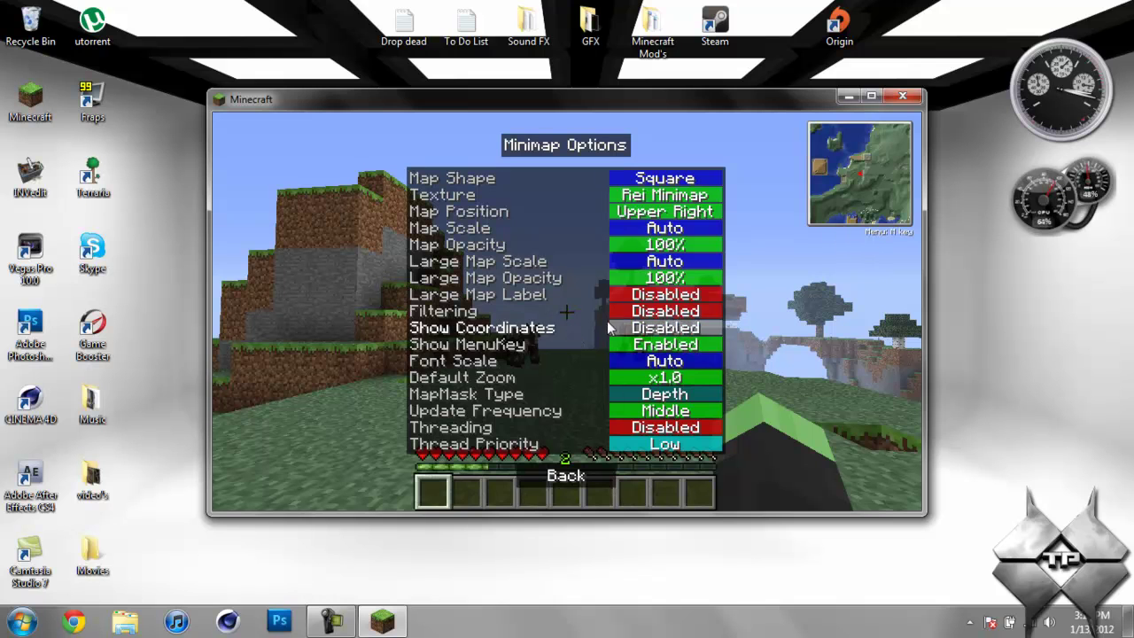
- Try the Small and Large font scales on the menu key hint, set Font Scale to Gui Scale, and disable Show MenuKey
{"action": "left_click", "coordinate": [547, 351]}
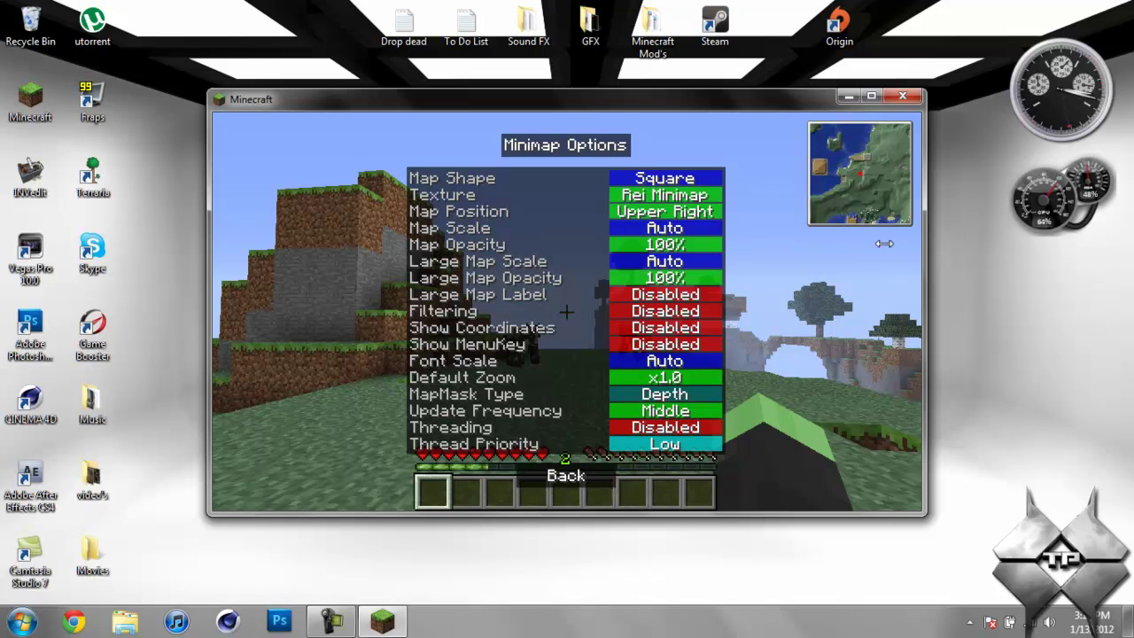
{"action": "left_click", "coordinate": [541, 361]}
{"action": "left_click", "coordinate": [546, 351]}
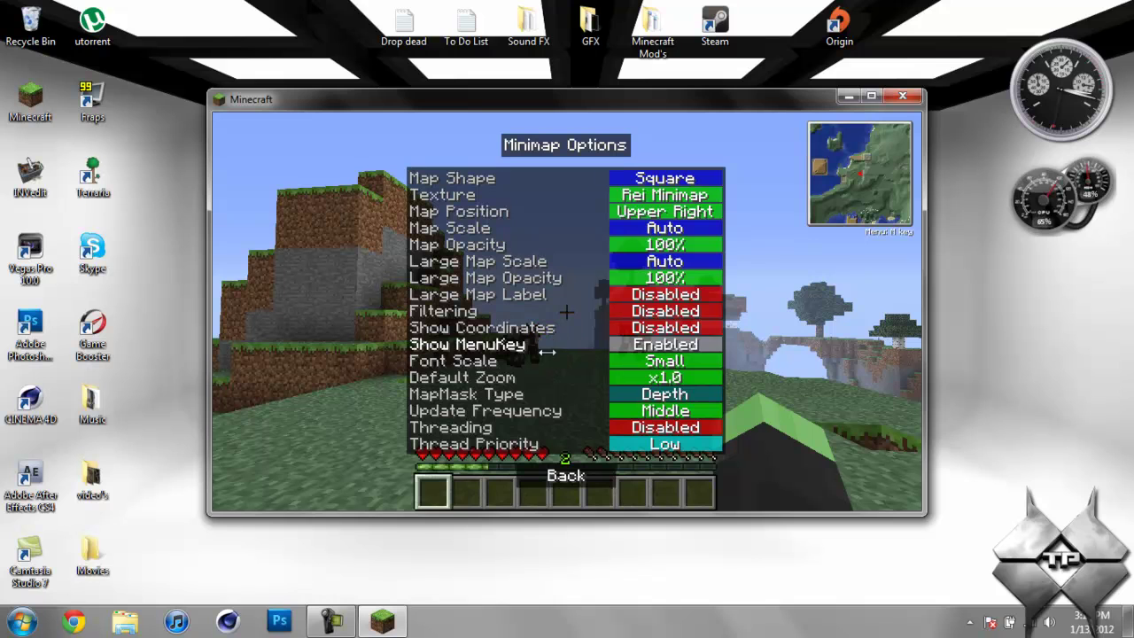
{"action": "left_click", "coordinate": [547, 360]}
{"action": "left_click", "coordinate": [548, 360]}
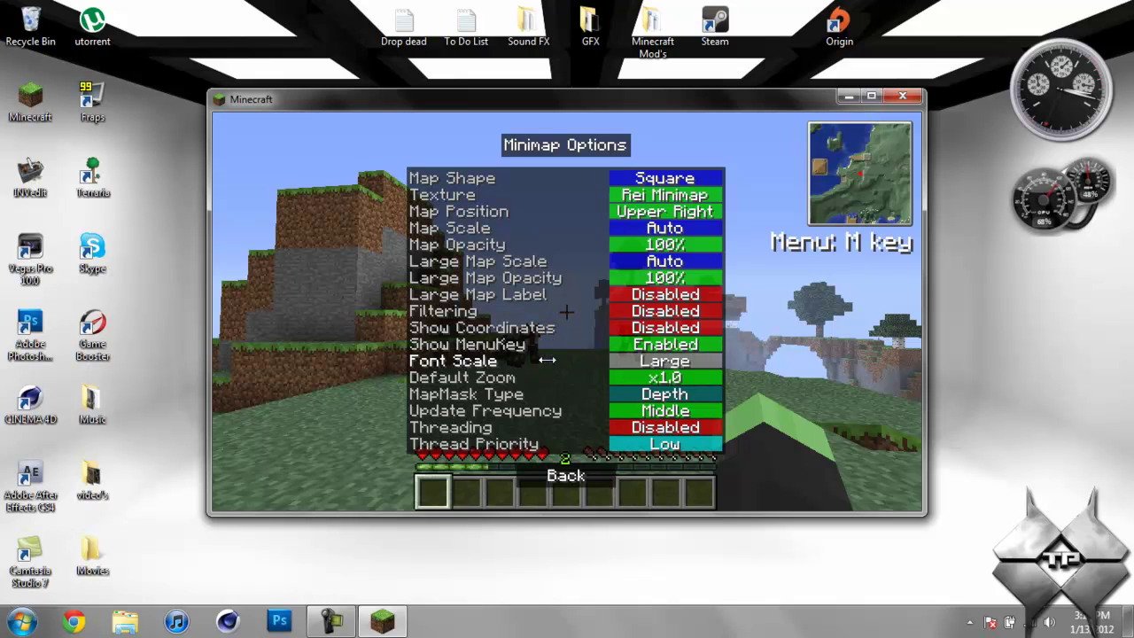
{"action": "left_click", "coordinate": [548, 360]}
{"action": "left_click", "coordinate": [546, 347]}
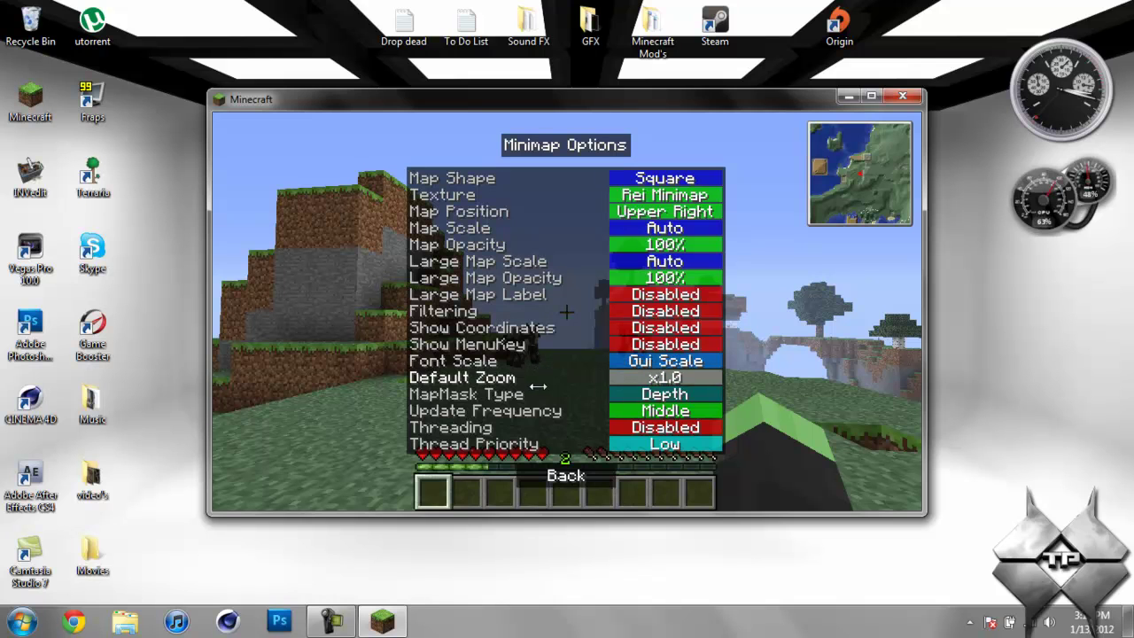
- Set Default Zoom to x4.0 and cycle MapMask Type through its options, leaving it on Depth
{"action": "left_click", "coordinate": [545, 379]}
{"action": "left_click", "coordinate": [544, 380]}
{"action": "left_click", "coordinate": [545, 379]}
{"action": "left_click", "coordinate": [543, 395]}
{"action": "left_click", "coordinate": [543, 395]}
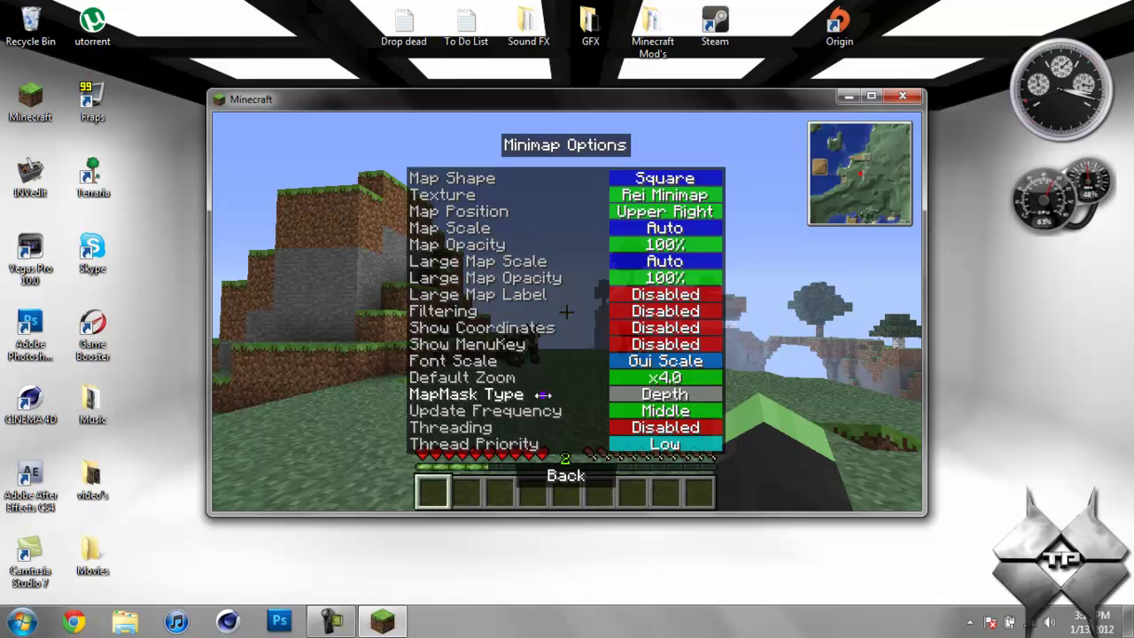
- Set Update Frequency to Very High and Thread Priority to Middle with Threading left Disabled, and return to the main minimap menu
{"action": "left_click", "coordinate": [544, 411]}
{"action": "left_click", "coordinate": [544, 428]}
{"action": "left_click", "coordinate": [548, 441]}
{"action": "left_click", "coordinate": [544, 427]}
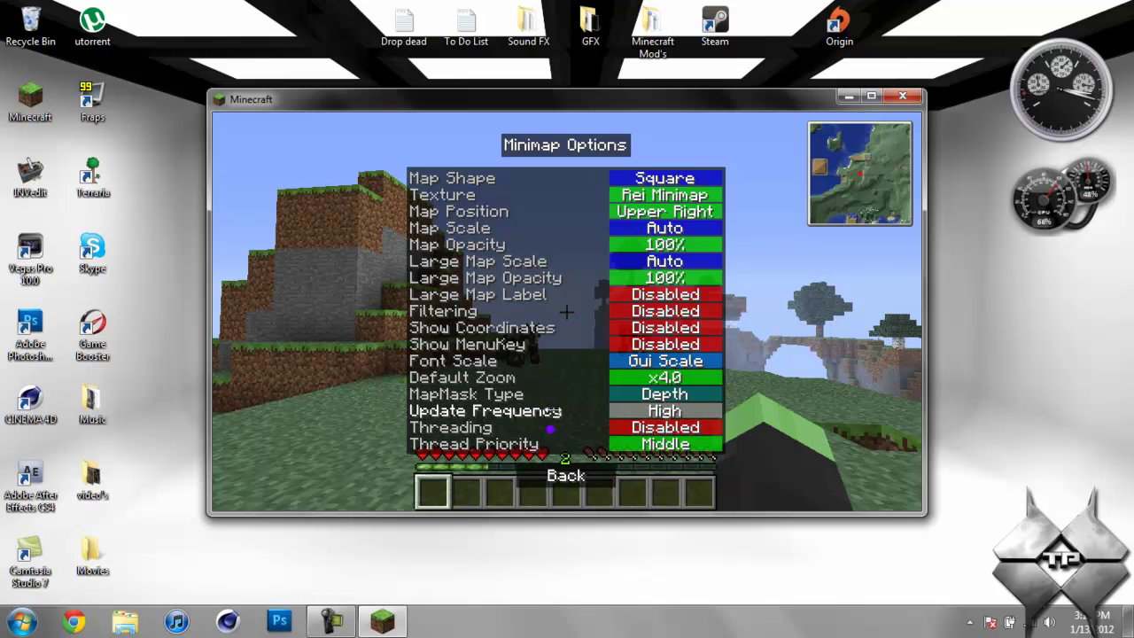
{"action": "left_click", "coordinate": [544, 411]}
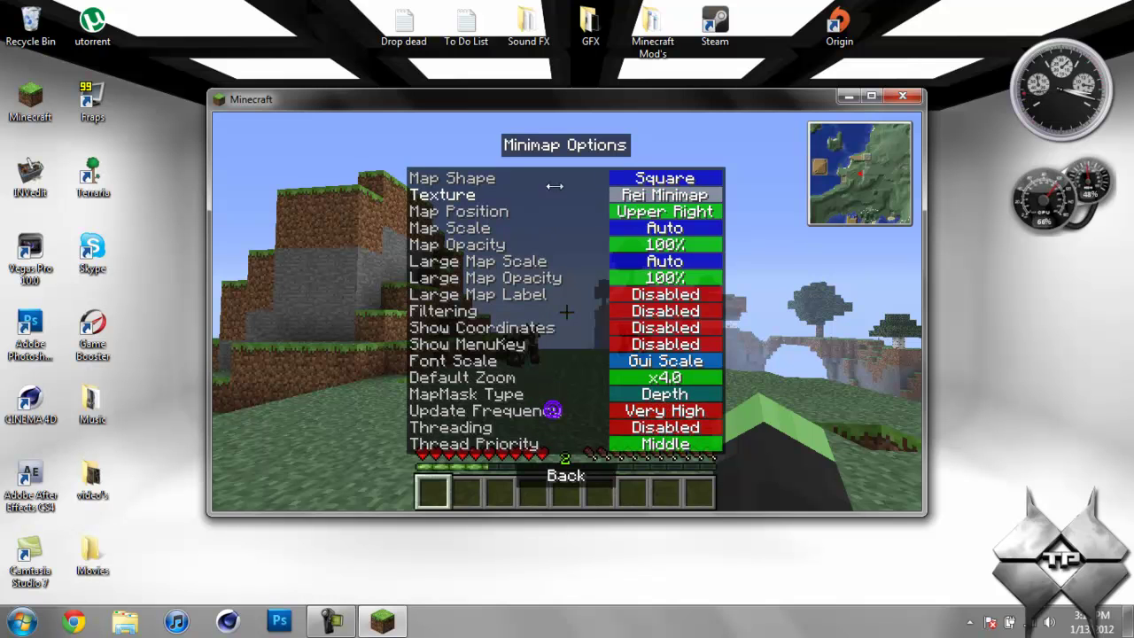
{"action": "left_click", "coordinate": [563, 487]}
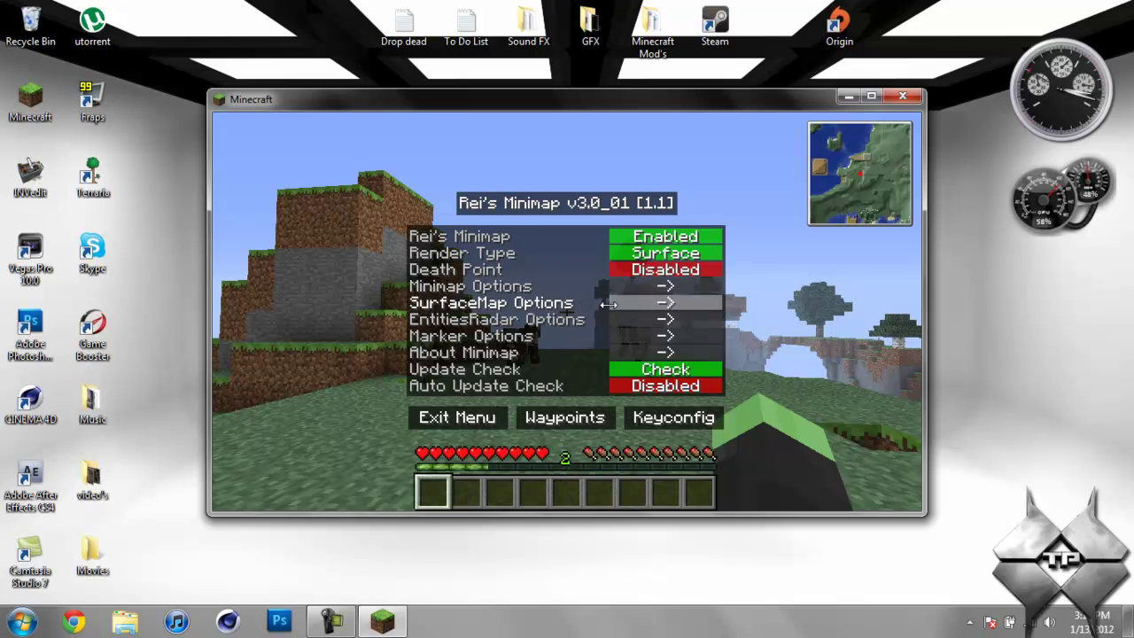
- In the SurfaceMap Options, cycle Lighting through Day Time, Night Time and Disabled, returning it to Dynamic
{"action": "left_click", "coordinate": [609, 304]}
{"action": "left_click", "coordinate": [576, 235]}
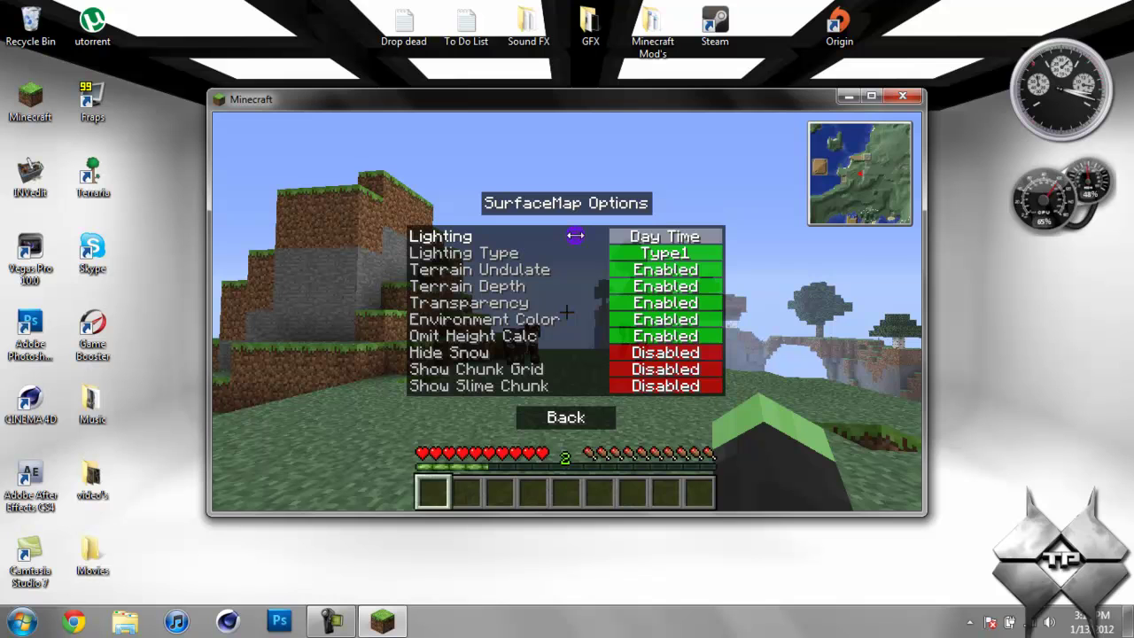
{"action": "left_click", "coordinate": [575, 235]}
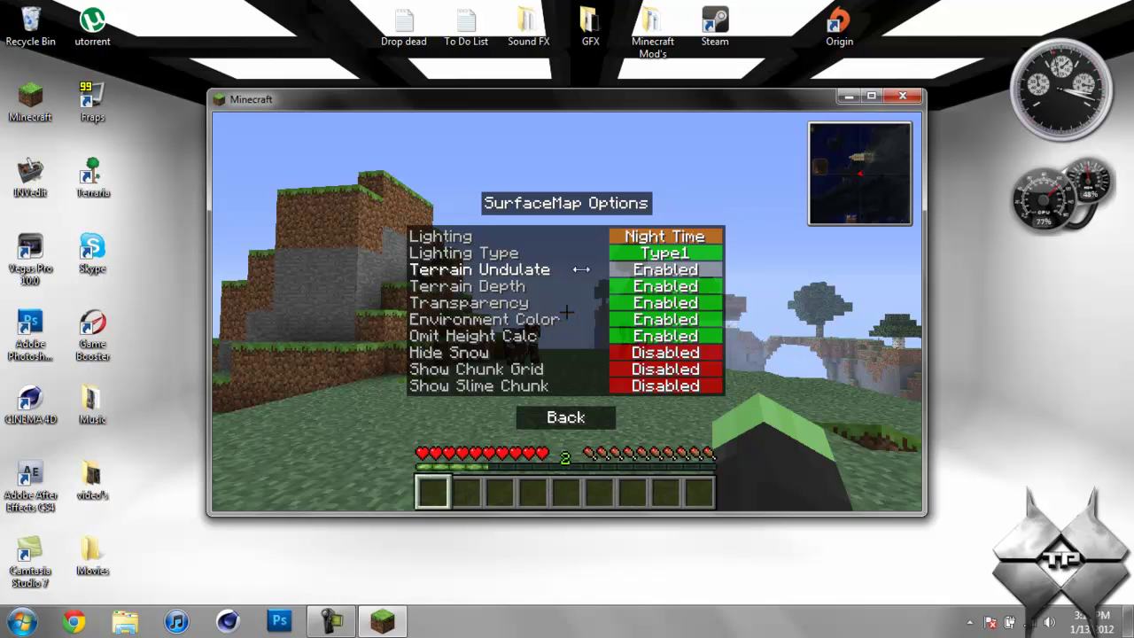
{"action": "left_click", "coordinate": [567, 243]}
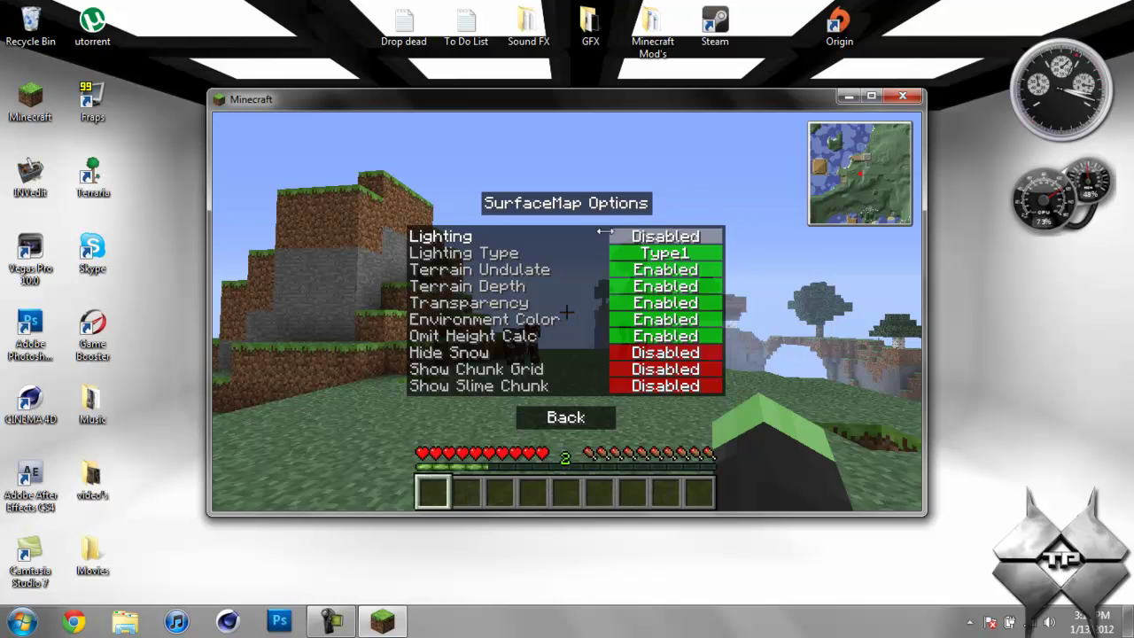
{"action": "left_click", "coordinate": [572, 240]}
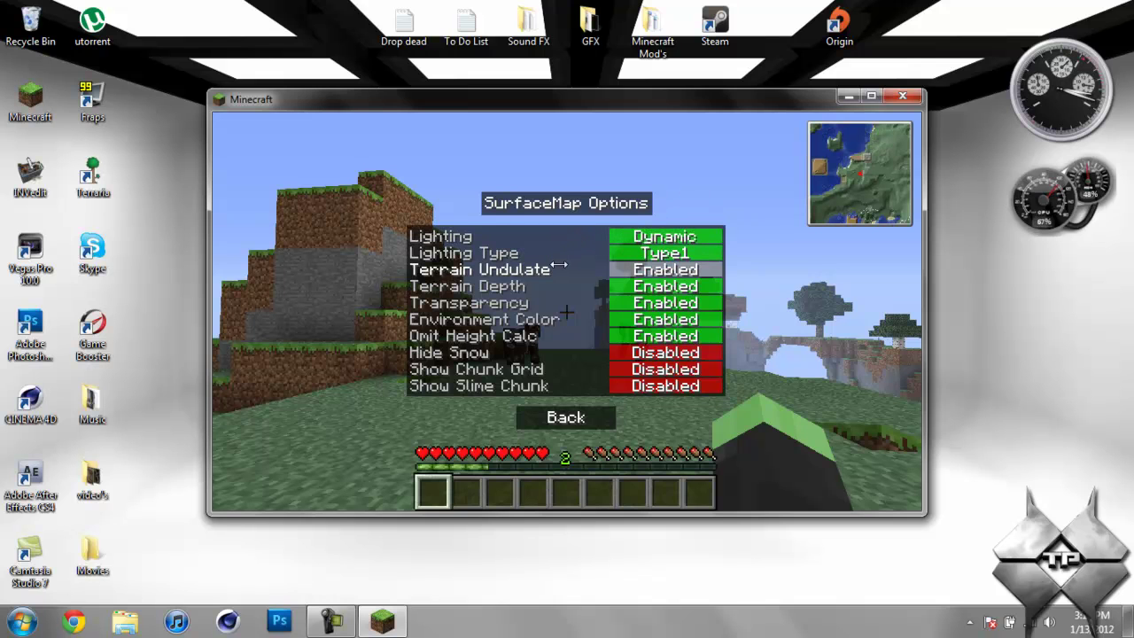
- Set Lighting Type to Type2, and toggle Terrain Undulate off and on to compare the map, leaving it Enabled
{"action": "left_click", "coordinate": [561, 254]}
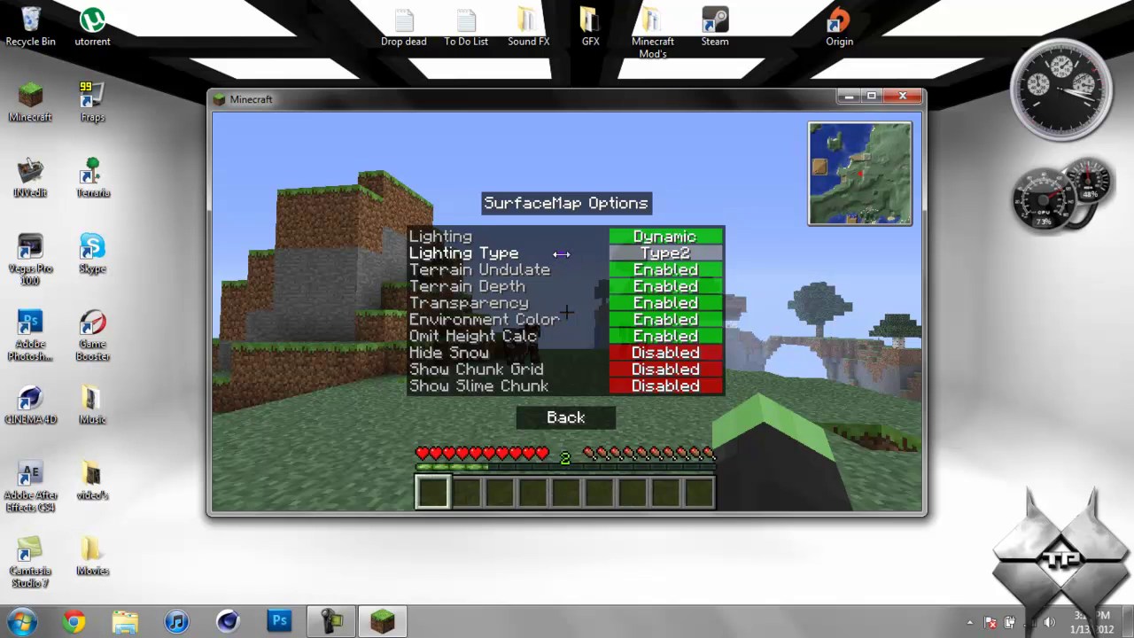
{"action": "left_click", "coordinate": [565, 271]}
{"action": "left_click", "coordinate": [566, 271]}
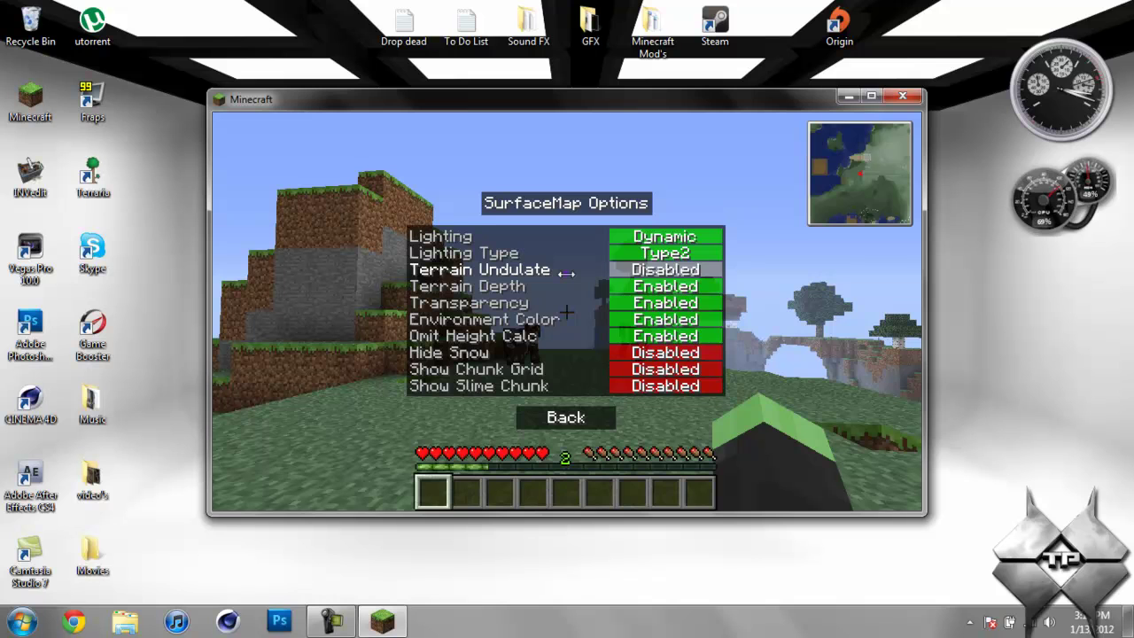
{"action": "left_click", "coordinate": [565, 273]}
{"action": "left_click", "coordinate": [565, 273]}
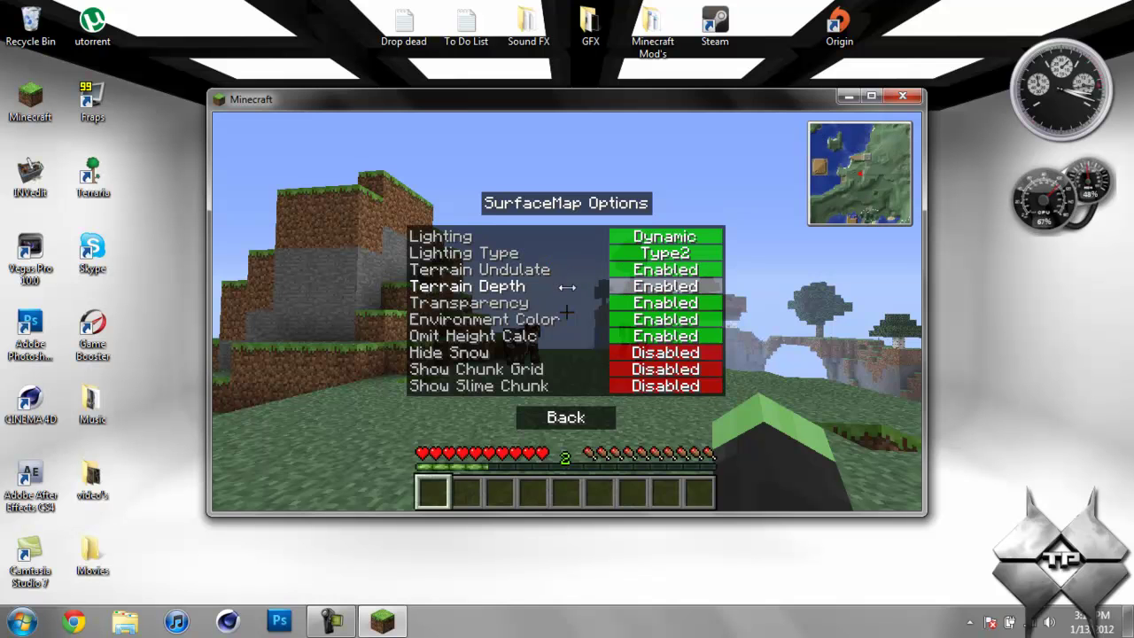
- Toggle Terrain Depth and Transparency to compare the map, leaving Terrain Depth Disabled and Transparency Enabled
{"action": "left_click", "coordinate": [567, 287]}
{"action": "left_click", "coordinate": [567, 287]}
{"action": "left_click", "coordinate": [567, 287]}
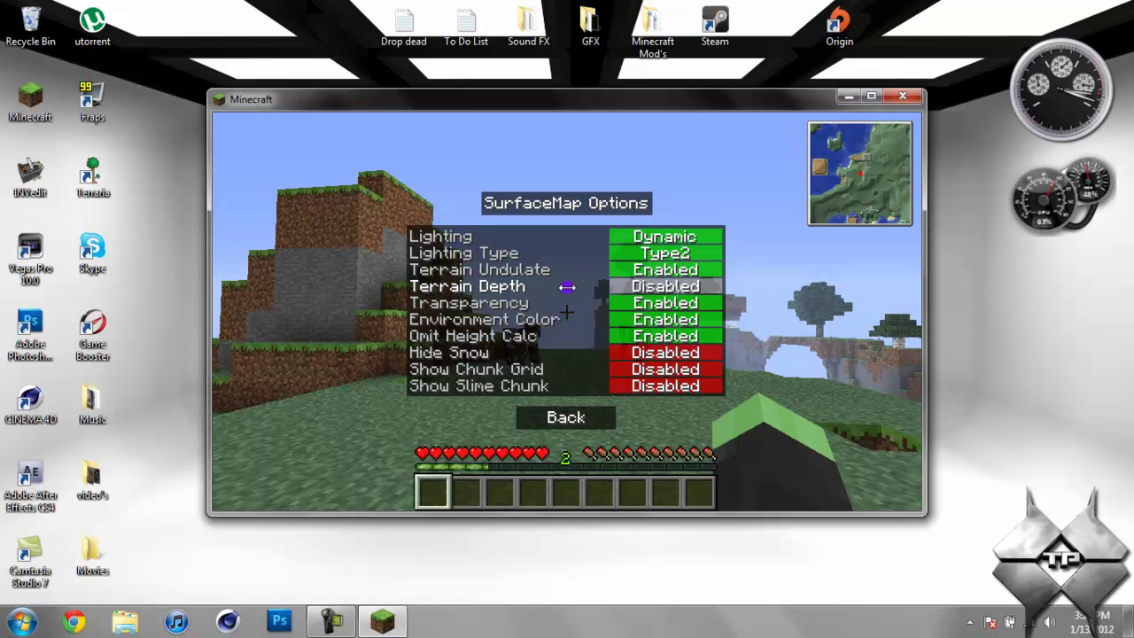
{"action": "left_click", "coordinate": [564, 308]}
{"action": "left_click", "coordinate": [564, 308]}
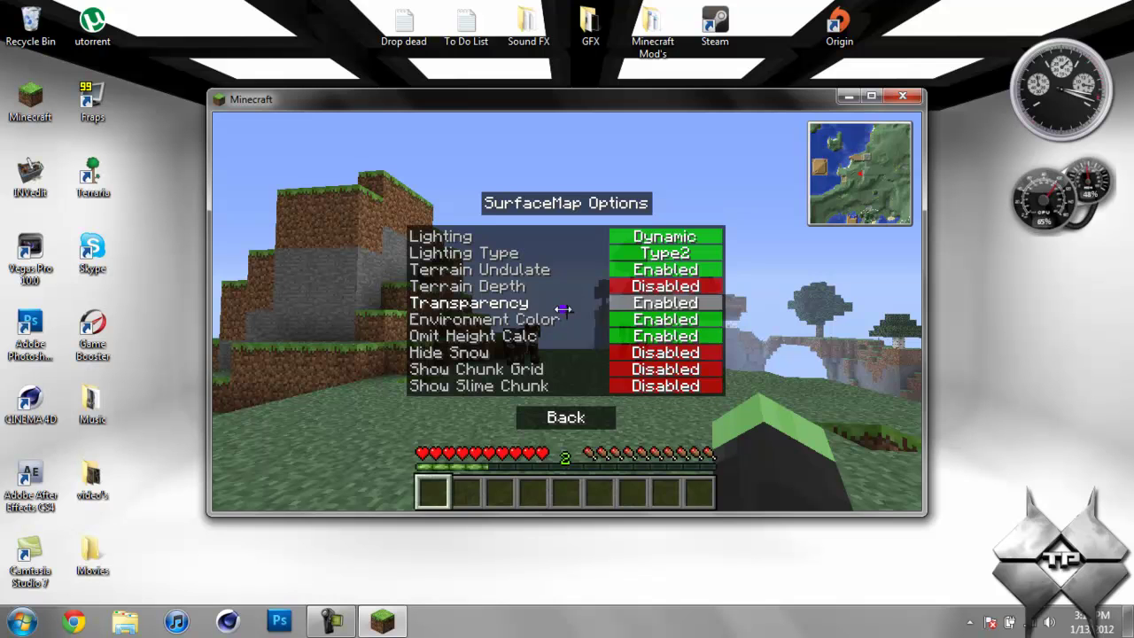
{"action": "left_click", "coordinate": [563, 309]}
{"action": "left_click", "coordinate": [564, 309]}
- Toggle Environment Color and Omit Height Calc, leaving Environment Color Disabled and Omit Height Calc Enabled
{"action": "left_click", "coordinate": [565, 314]}
{"action": "left_click", "coordinate": [565, 313]}
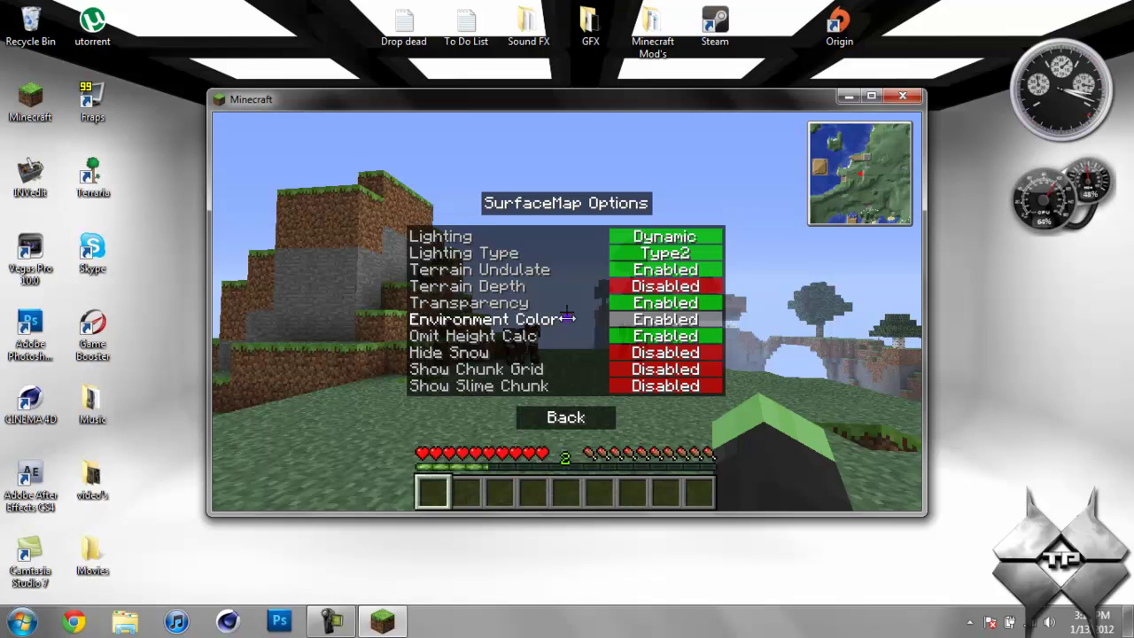
{"action": "left_click", "coordinate": [566, 314]}
{"action": "left_click", "coordinate": [567, 335]}
{"action": "left_click", "coordinate": [568, 336]}
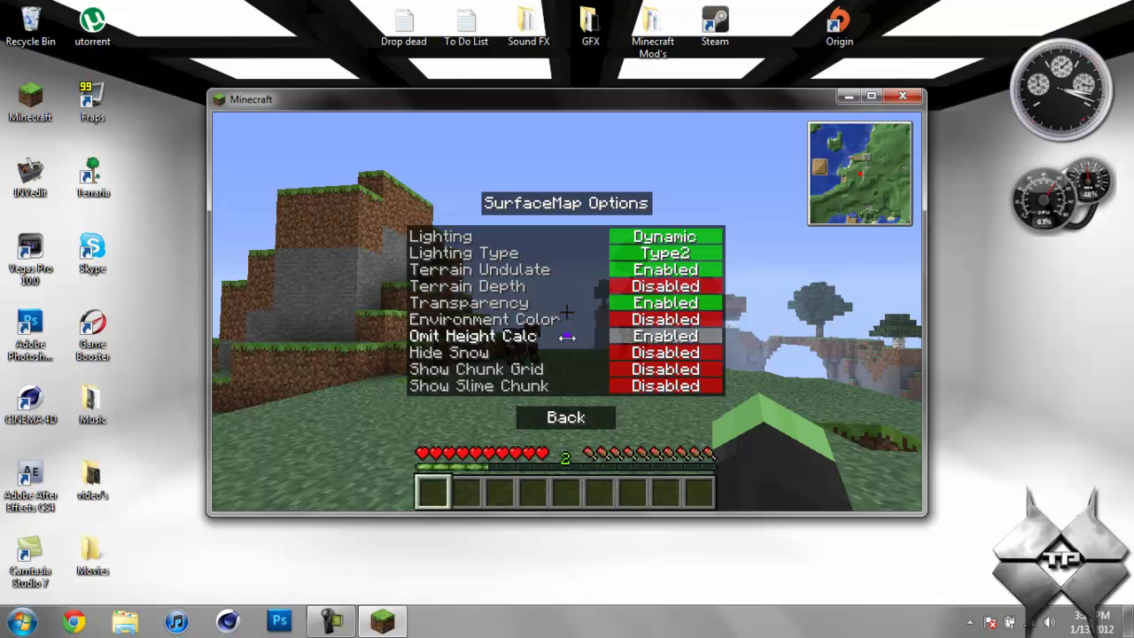
- Enable Hide Snow and Show Slime Chunk, and return to the main minimap menu
{"action": "left_click", "coordinate": [567, 353]}
{"action": "left_click", "coordinate": [571, 386]}
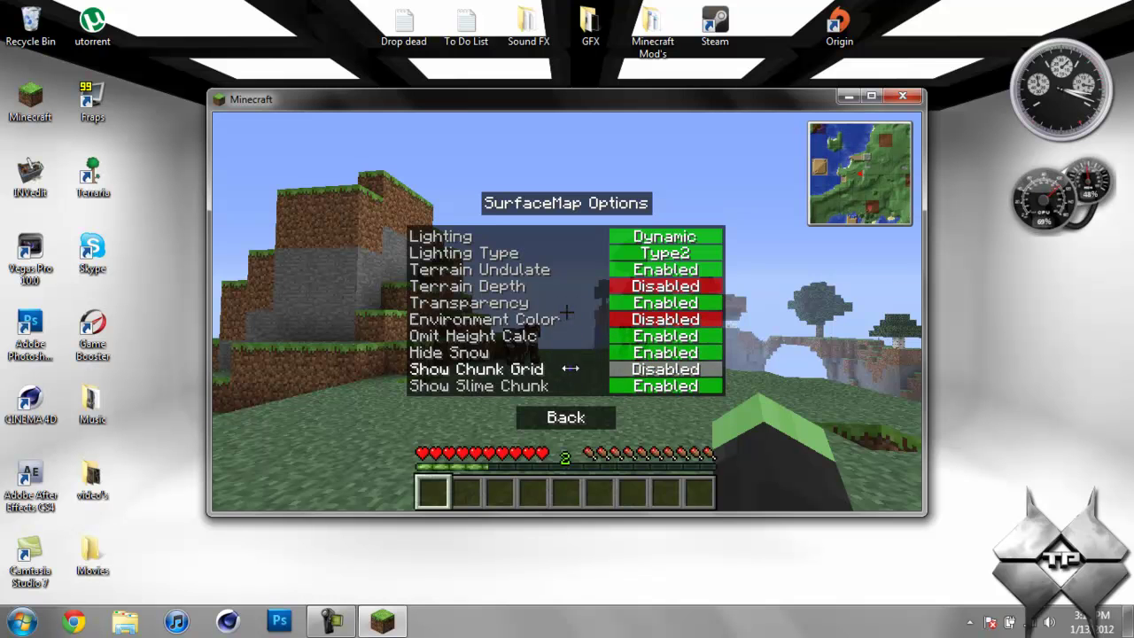
{"action": "left_click", "coordinate": [583, 419]}
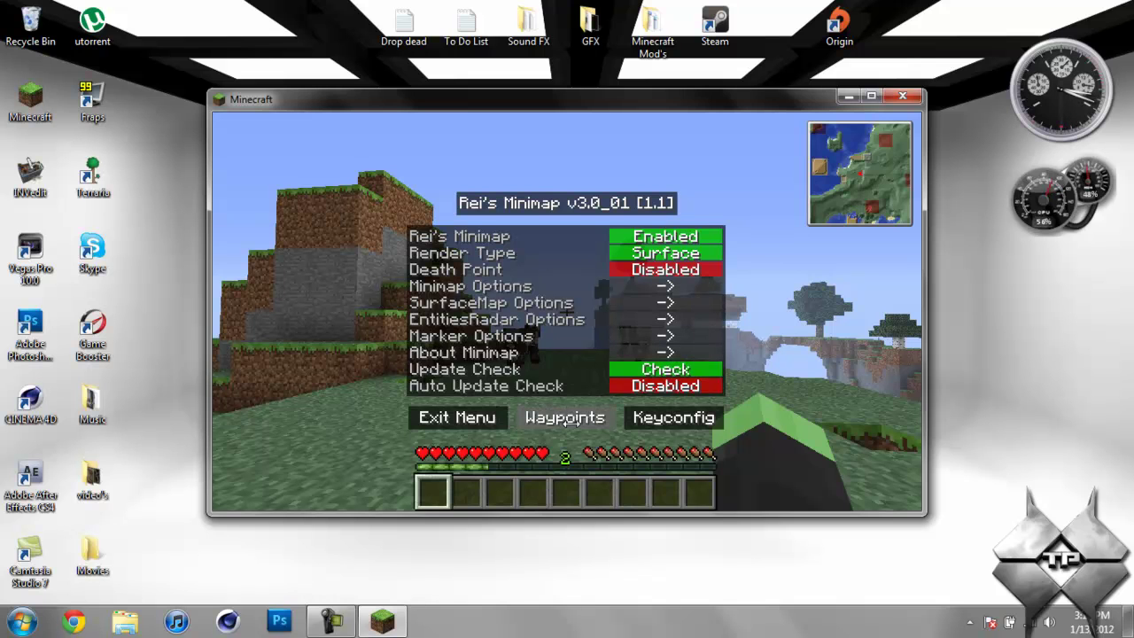
- Add a waypoint named "tyudgsvfciuhvbsdui" at the current coordinates with the orange color R 245, G 177, B 49
{"action": "left_click", "coordinate": [567, 420]}
{"action": "left_click", "coordinate": [562, 406]}
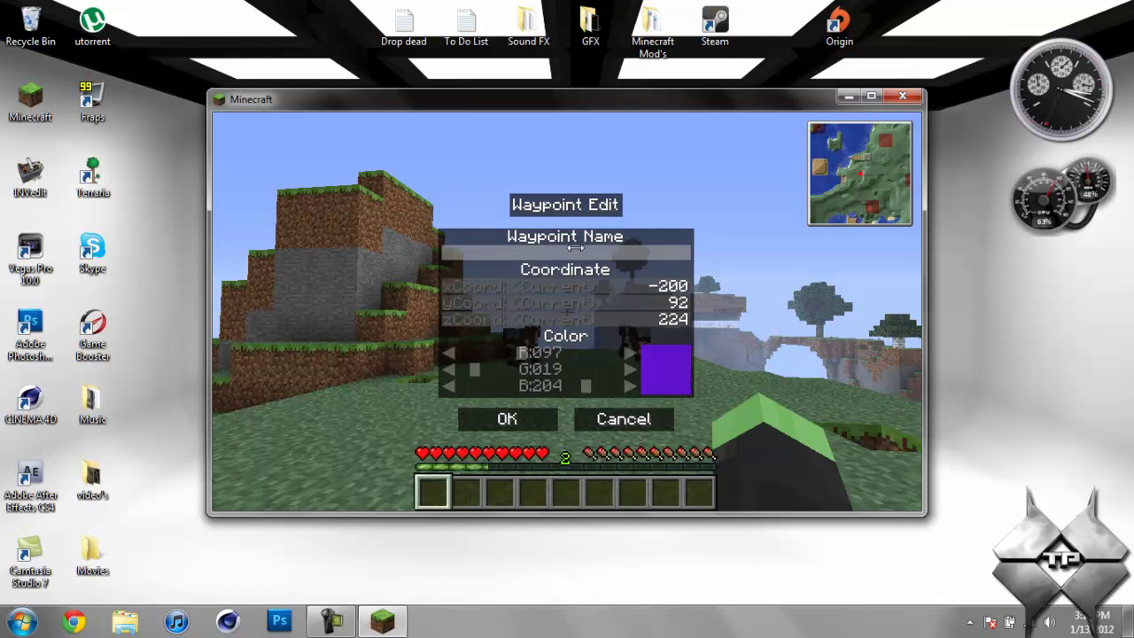
{"action": "type", "text": "tyudgsvfckjhvbsdui"}
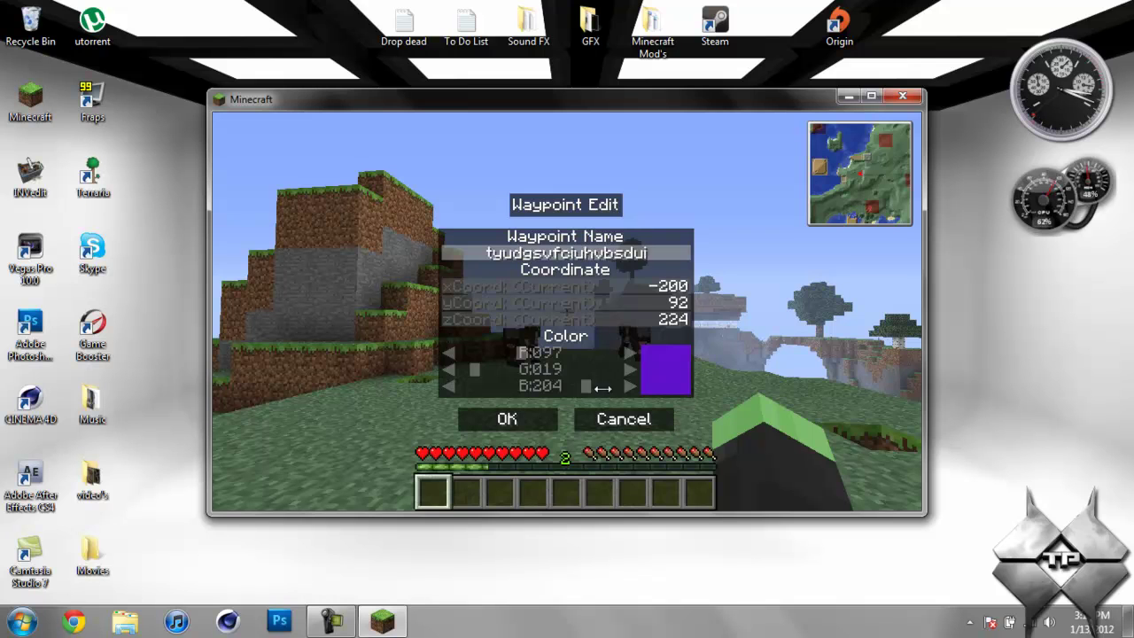
{"action": "left_click", "coordinate": [529, 354]}
{"action": "left_click_drag", "start_coordinate": [530, 355], "coordinate": [568, 369]}
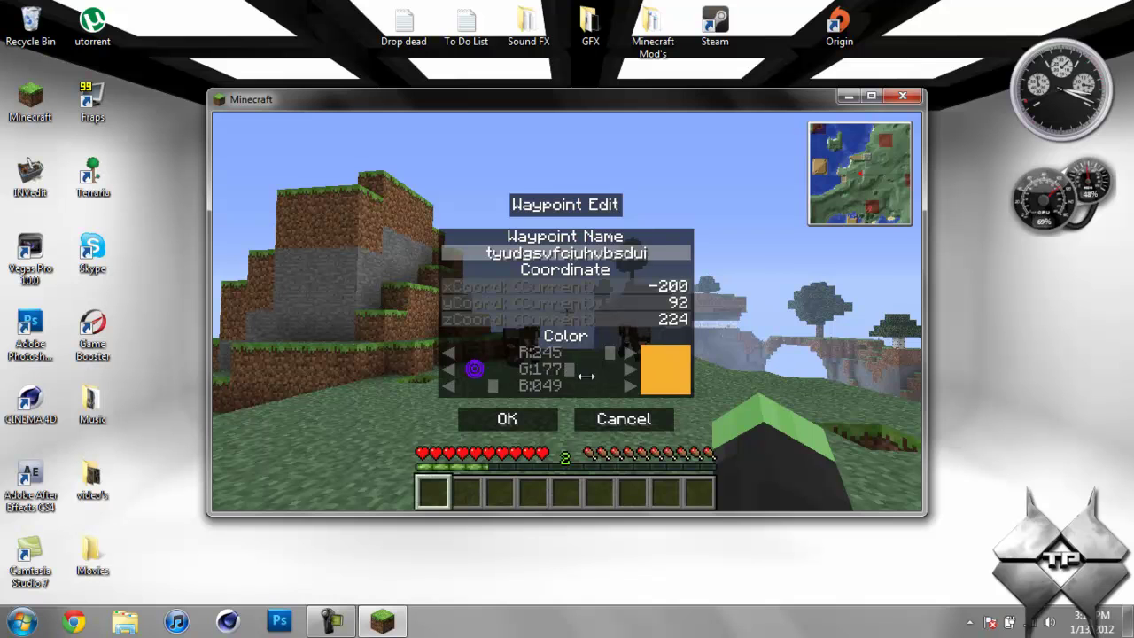
{"action": "left_click", "coordinate": [537, 419]}
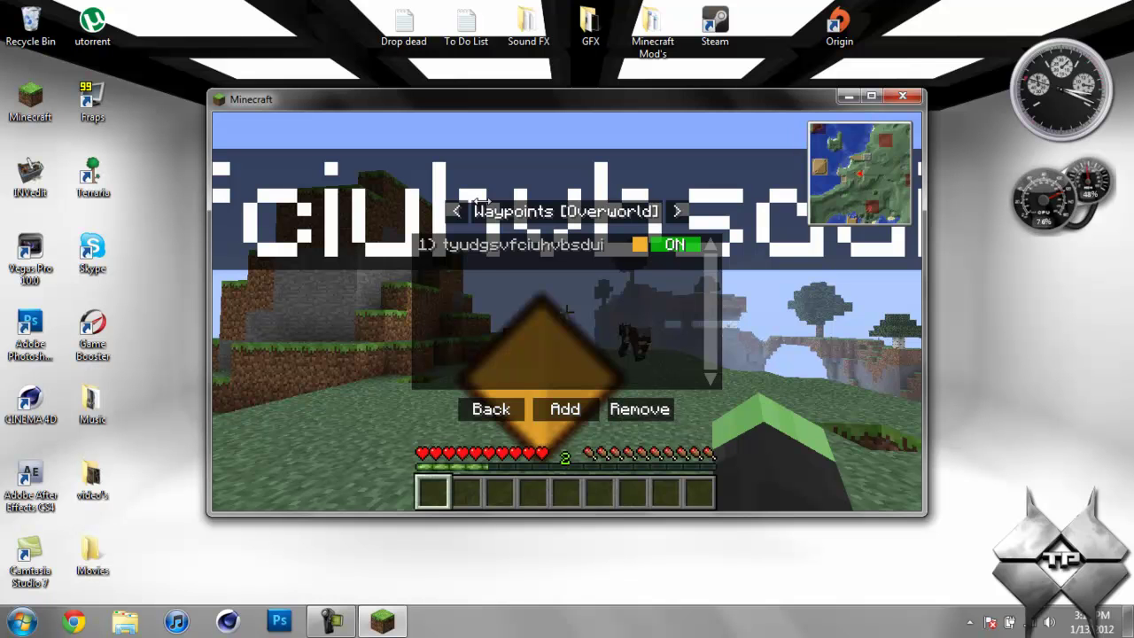
{"action": "left_click", "coordinate": [501, 407]}
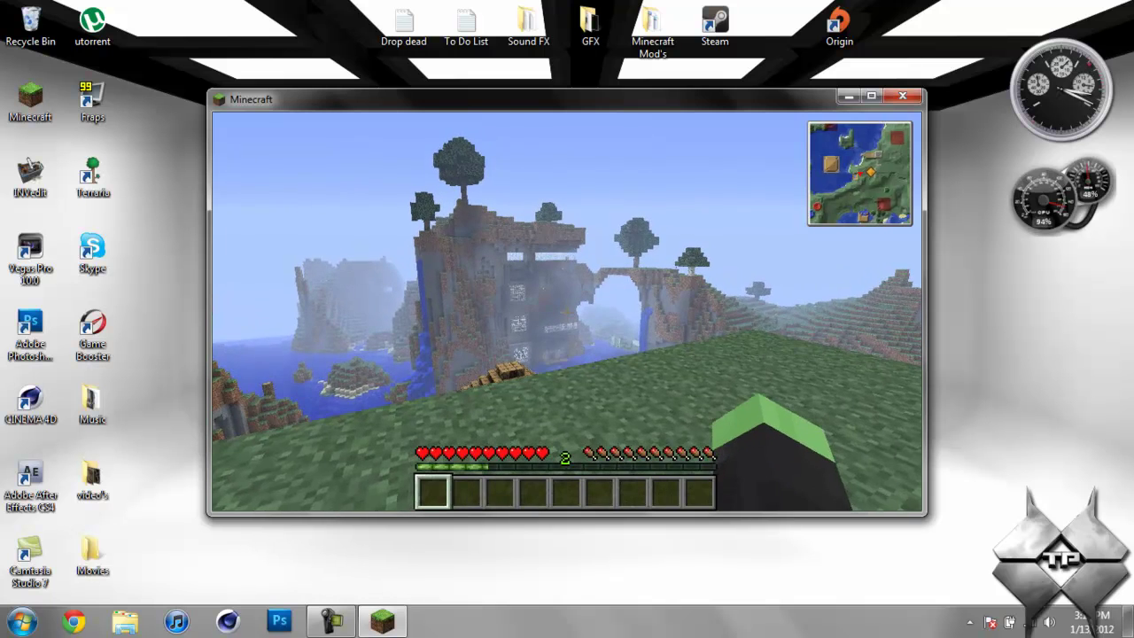
- Quit the world to the title screen and close the Minecraft window
{"action": "key", "text": "Escape"}
{"action": "left_click", "coordinate": [591, 397]}
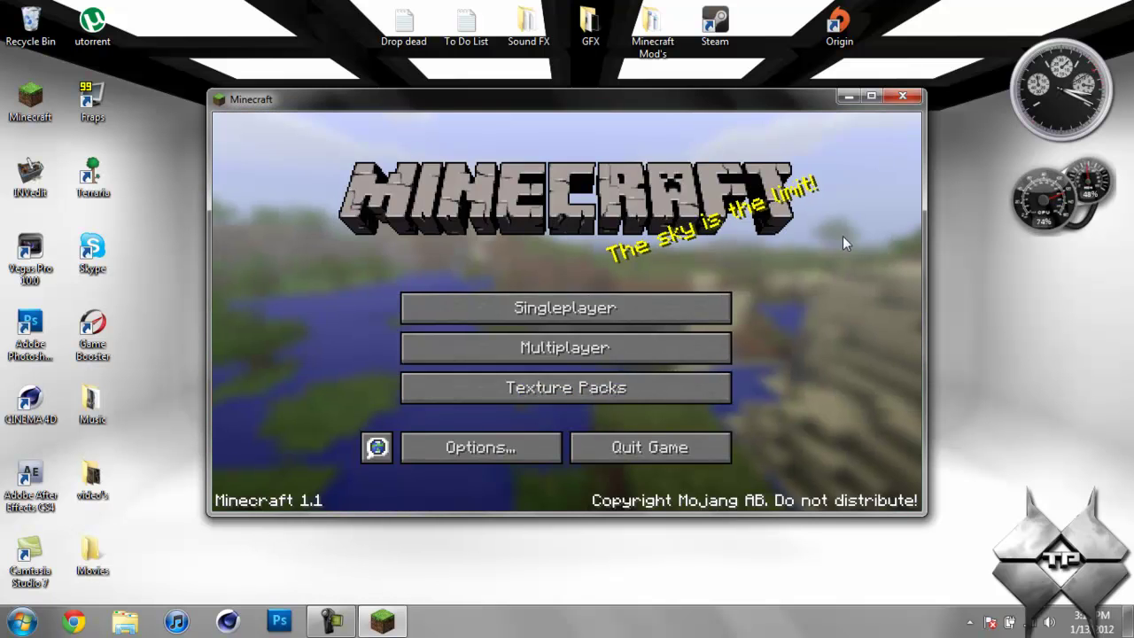
{"action": "left_click", "coordinate": [902, 98]}
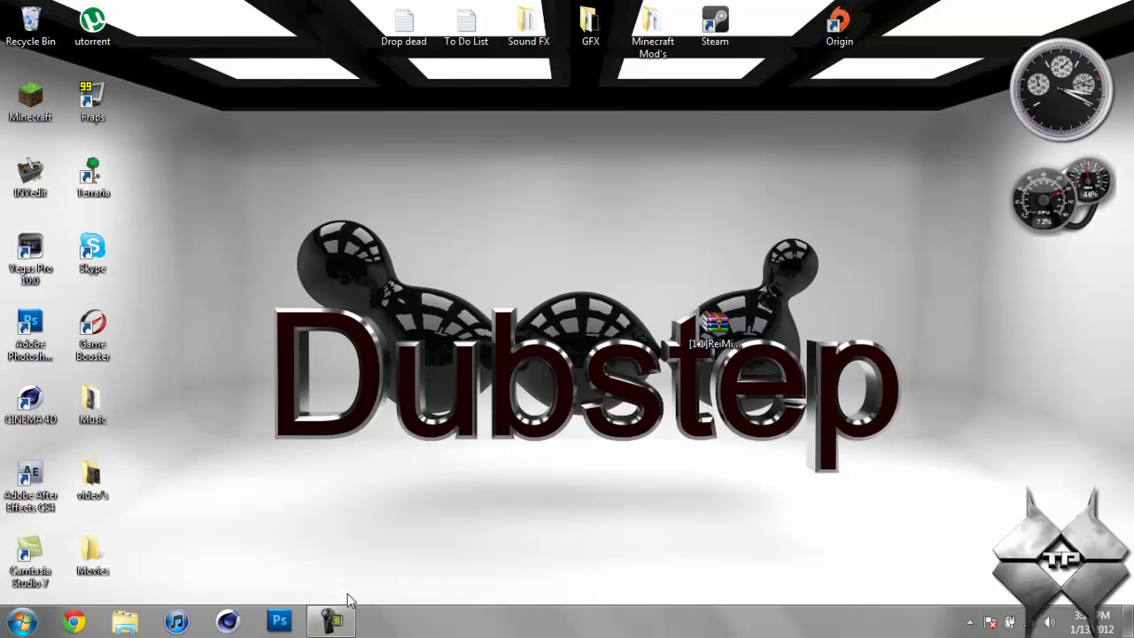
{"action": "left_click", "coordinate": [342, 620]}
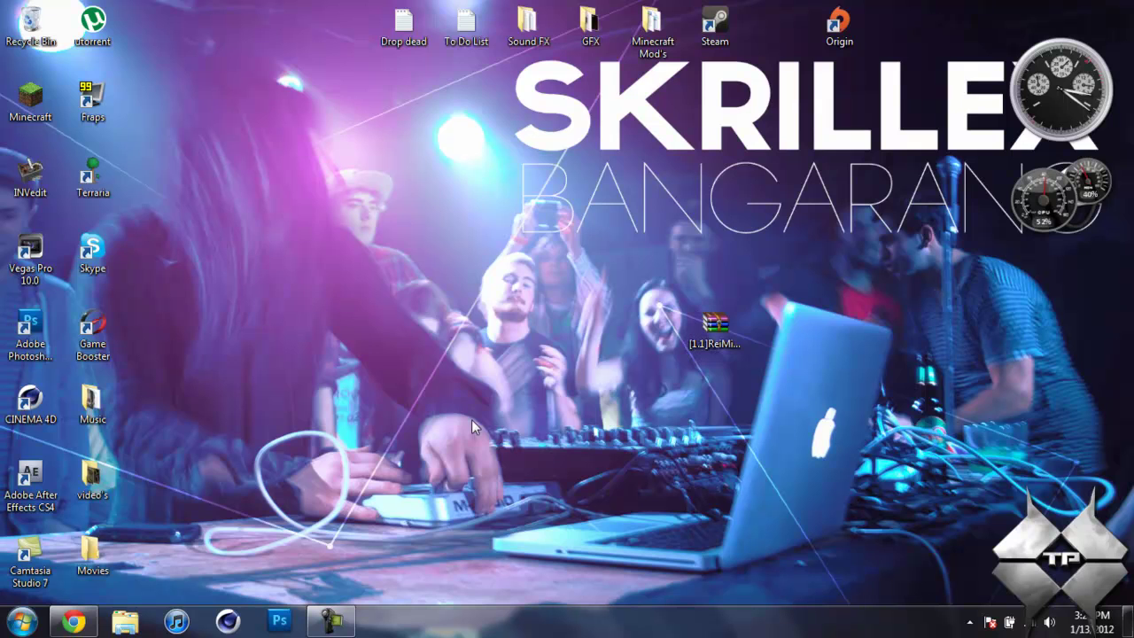
- Switch to Chrome and find the Download section in the Rei's Minimap v3.0_01 forum topic
{"action": "left_click", "coordinate": [74, 621]}
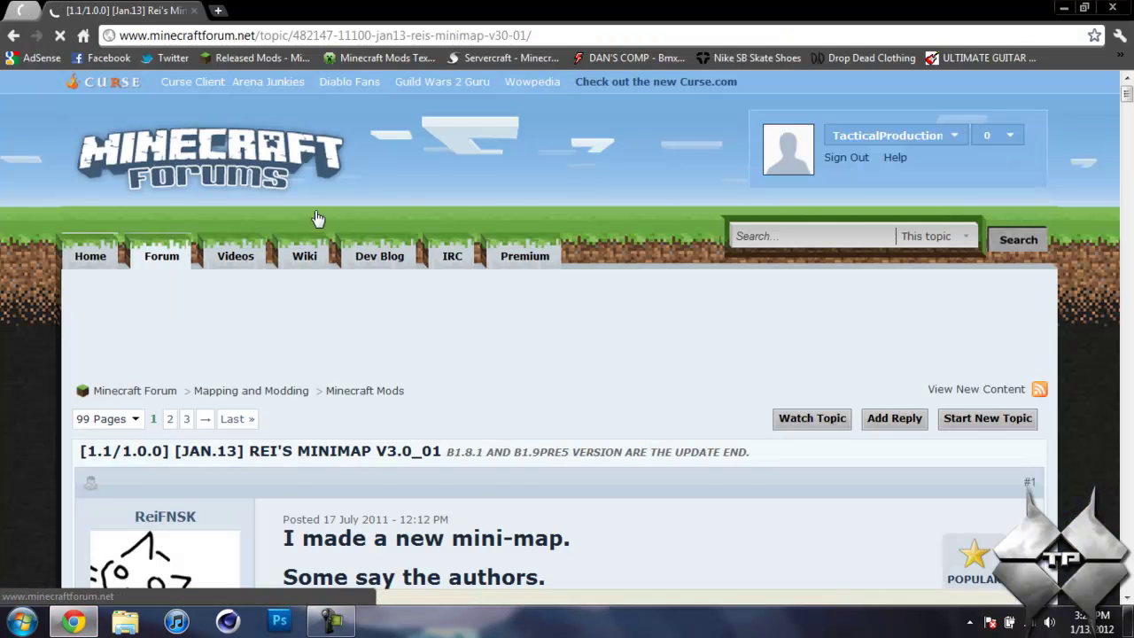
{"action": "scroll", "coordinate": [582, 203], "scroll_direction": "down", "scroll_amount": 2}
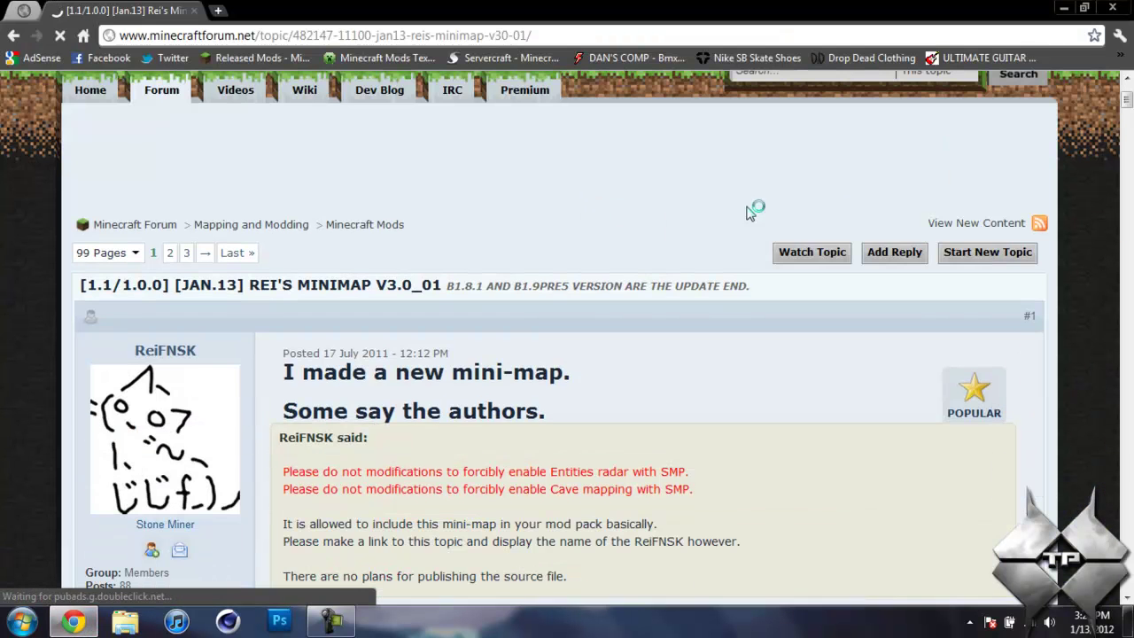
{"action": "scroll", "coordinate": [752, 213], "scroll_direction": "down", "scroll_amount": 2}
{"action": "scroll", "coordinate": [762, 254], "scroll_direction": "down", "scroll_amount": 5}
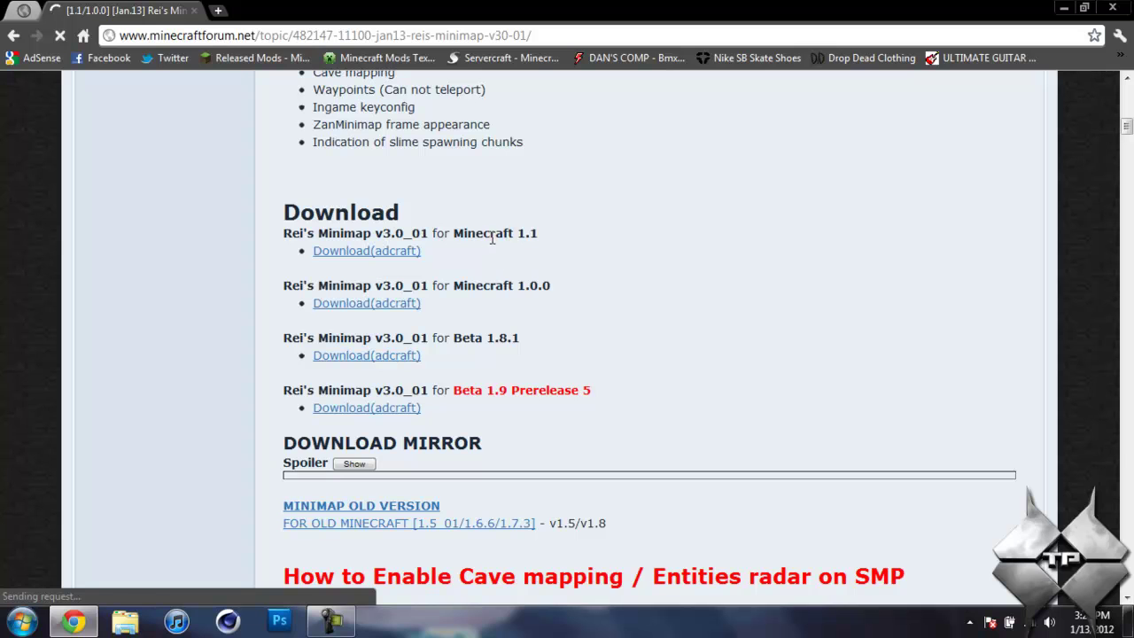
- Open the adcraft download page of Rei's Minimap v3.0_01 for Minecraft 1.1 and go to its download link area
{"action": "left_click", "coordinate": [349, 253]}
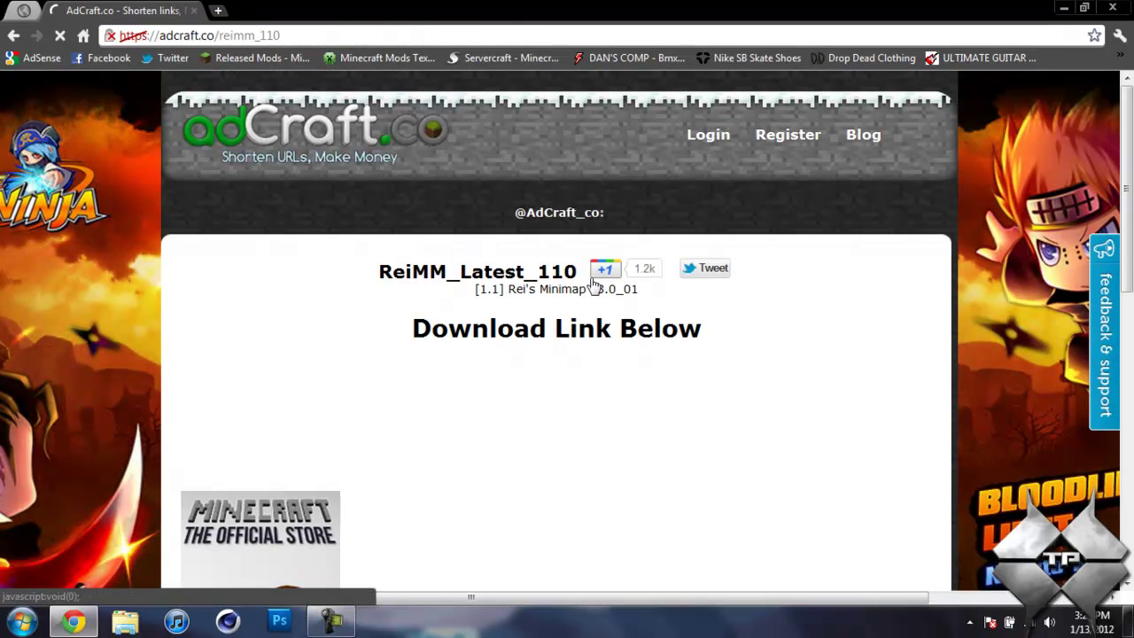
{"action": "scroll", "coordinate": [616, 295], "scroll_direction": "down", "scroll_amount": 4}
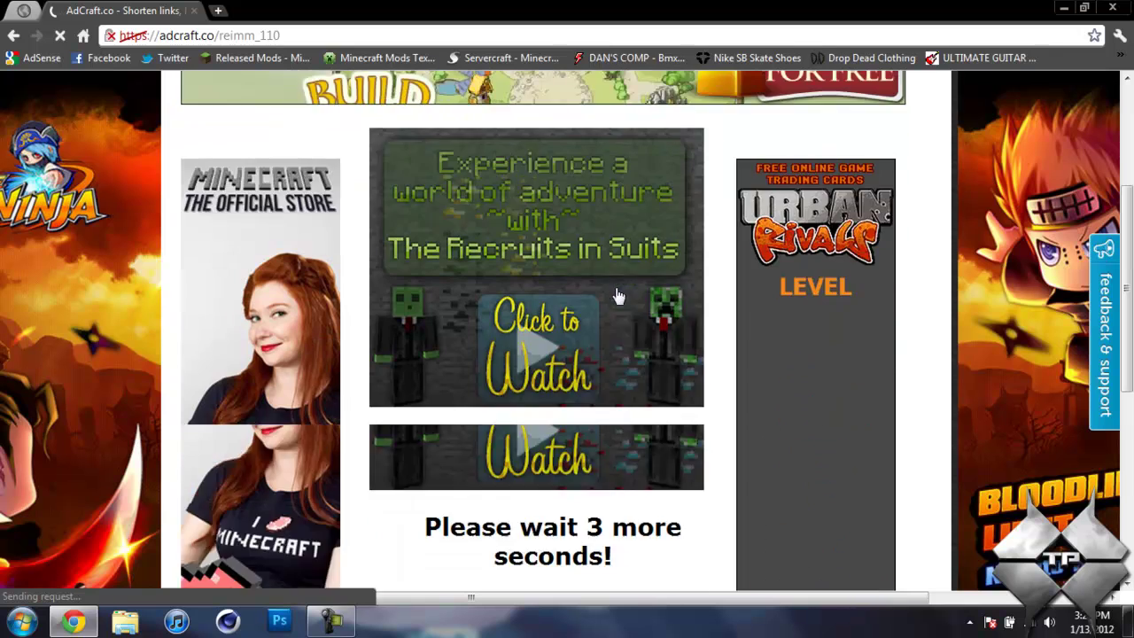
{"action": "scroll", "coordinate": [618, 296], "scroll_direction": "down", "scroll_amount": 3}
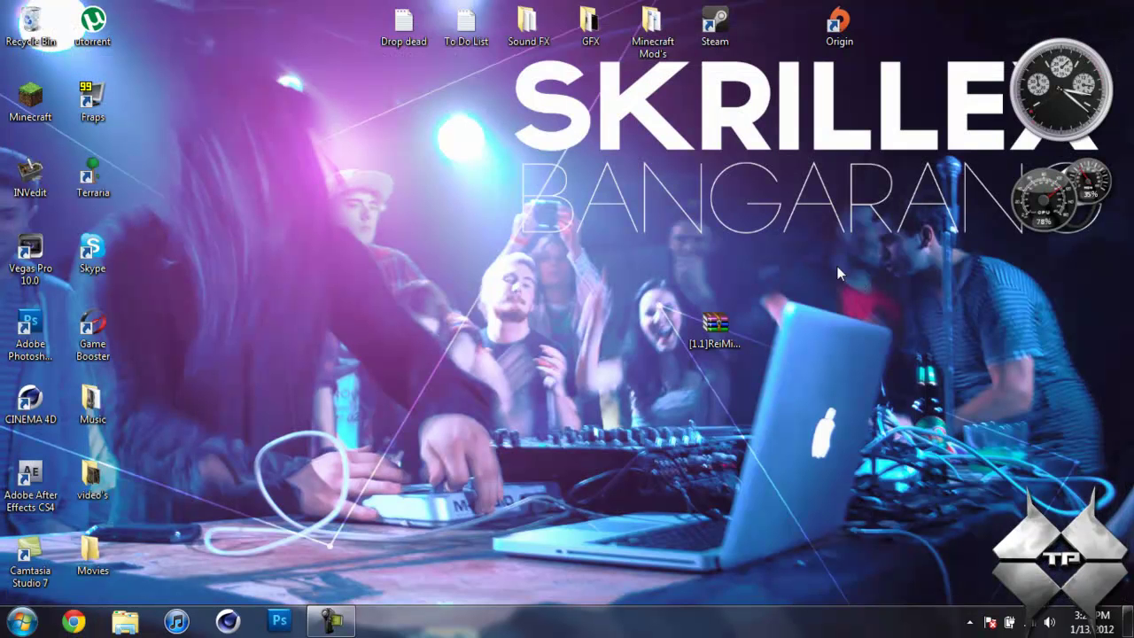
- Search Windows for %appdata% and open the Roaming folder
{"action": "left_click", "coordinate": [32, 623]}
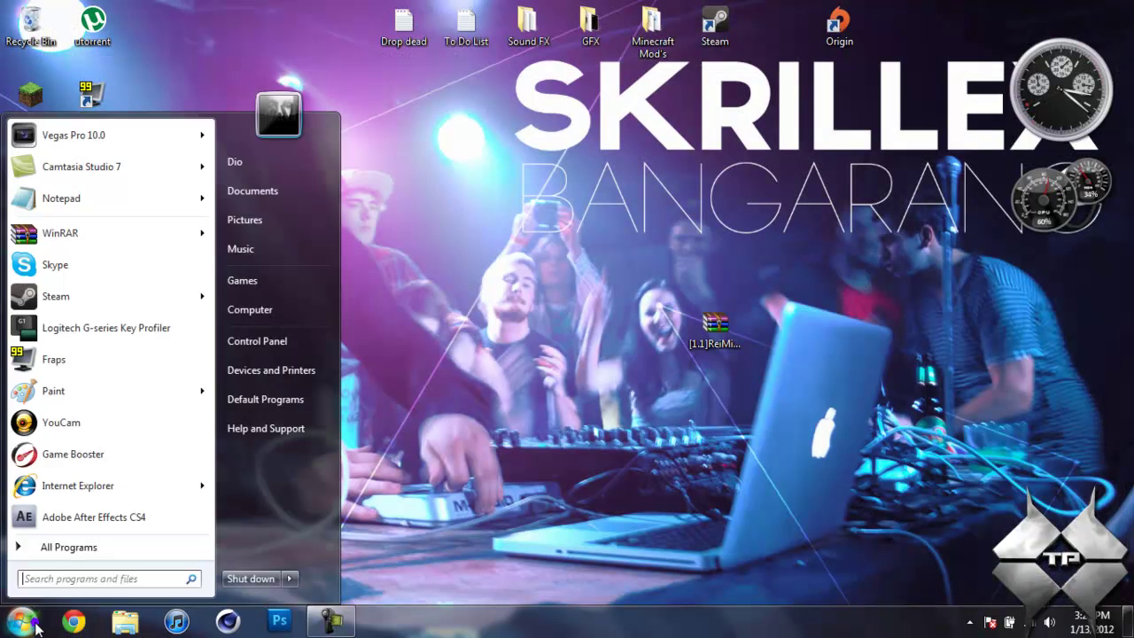
{"action": "type", "text": "%ap"}
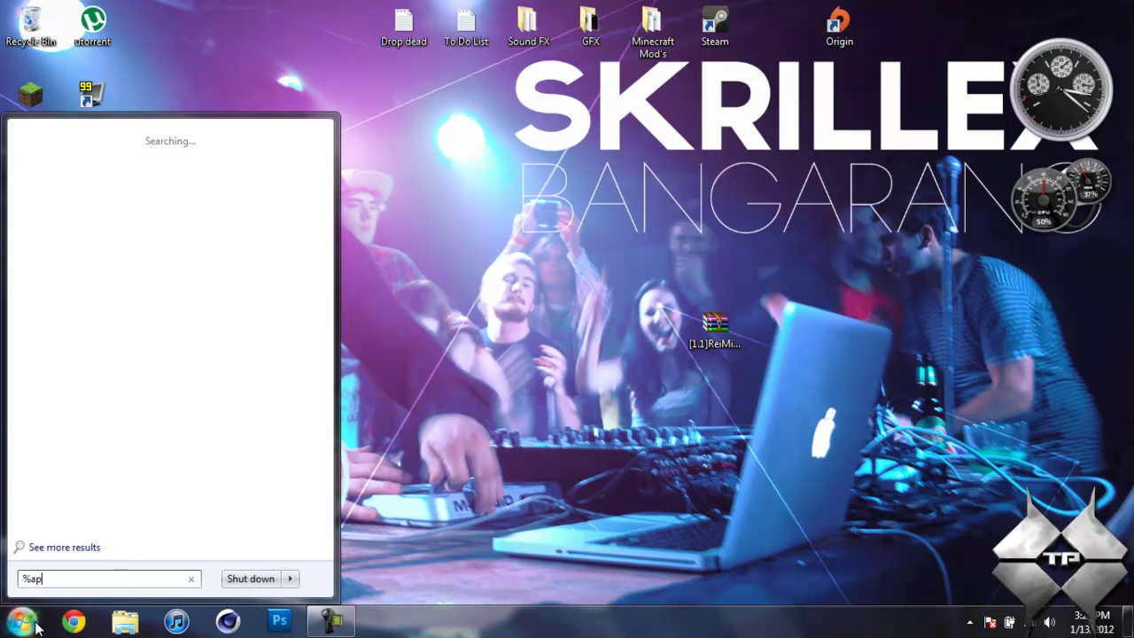
{"action": "type", "text": "pdata%"}
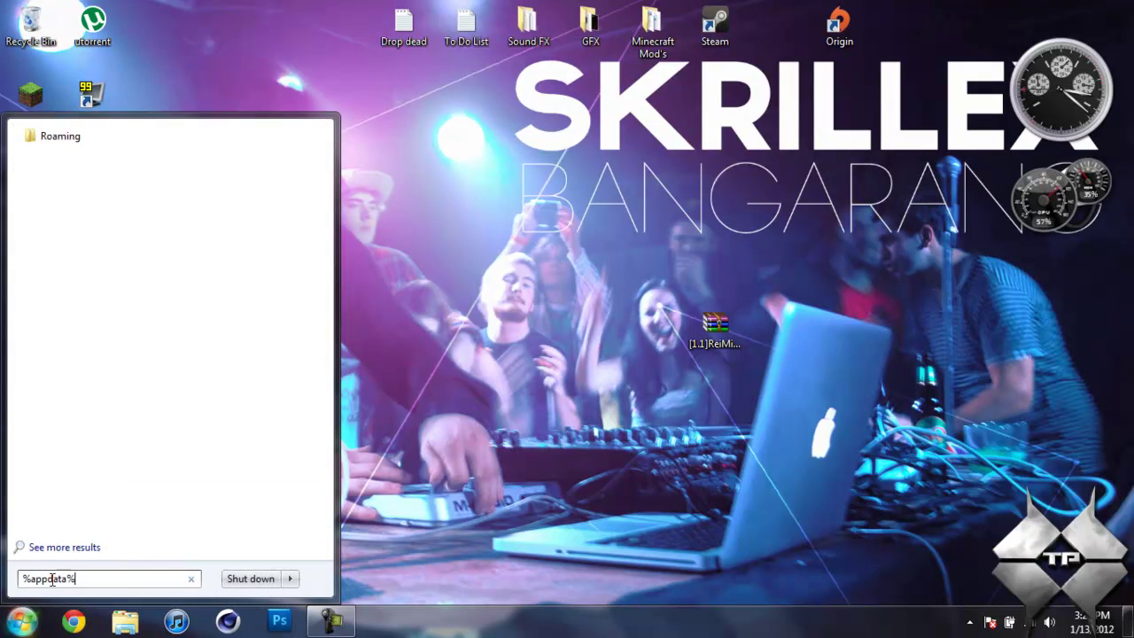
{"action": "left_click", "coordinate": [102, 142]}
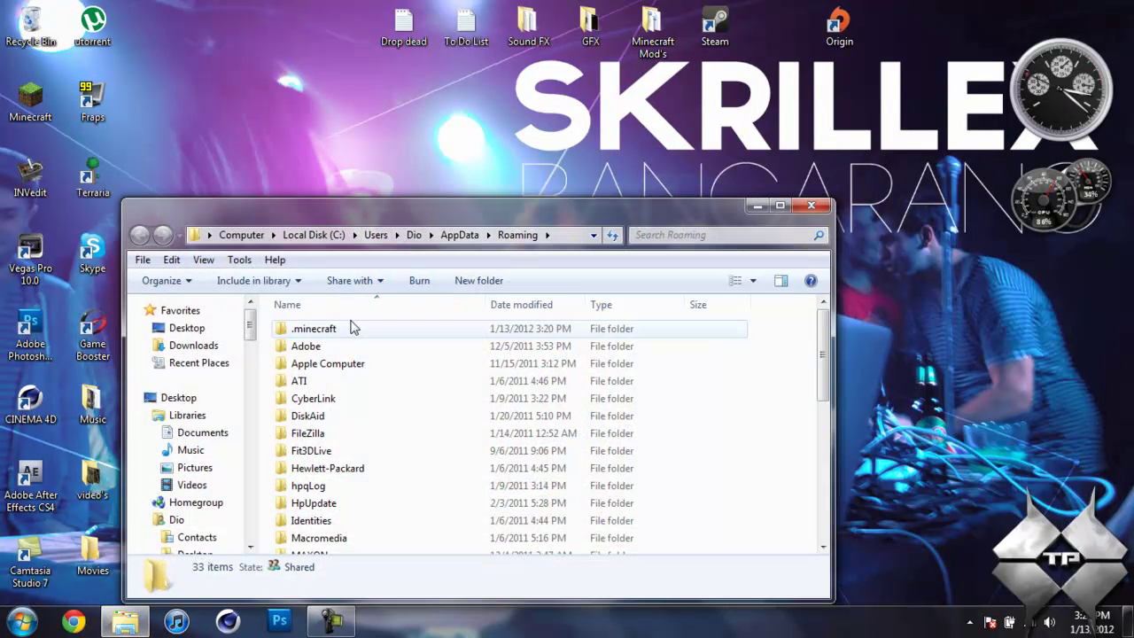
- Open the bin folder inside the .minecraft folder
{"action": "left_click", "coordinate": [349, 329]}
{"action": "double_click", "coordinate": [348, 329]}
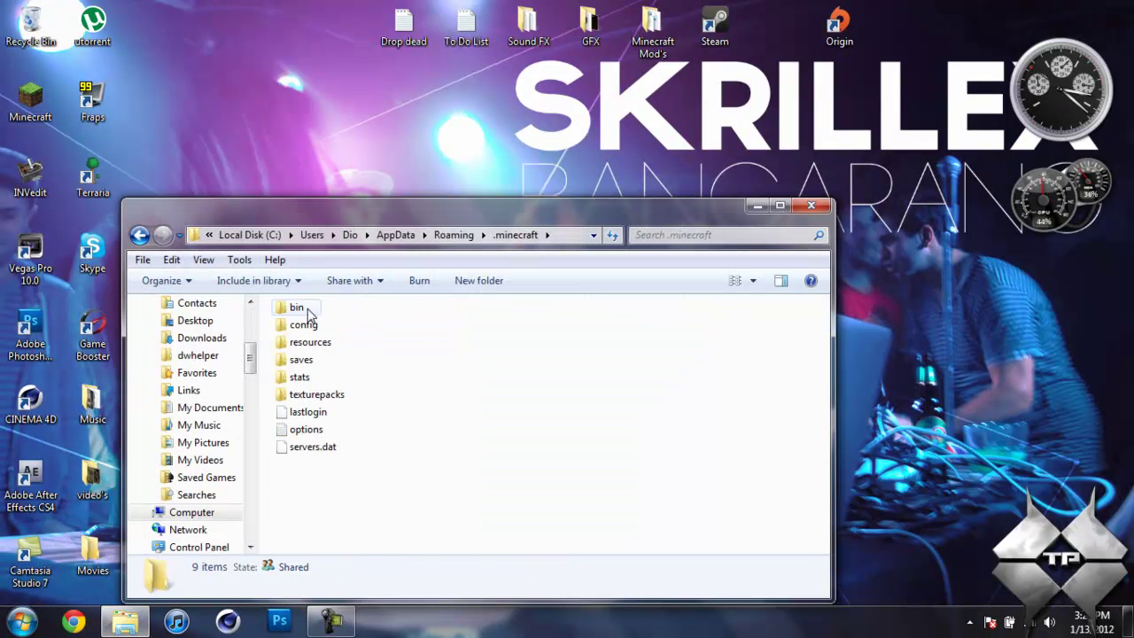
{"action": "double_click", "coordinate": [307, 310]}
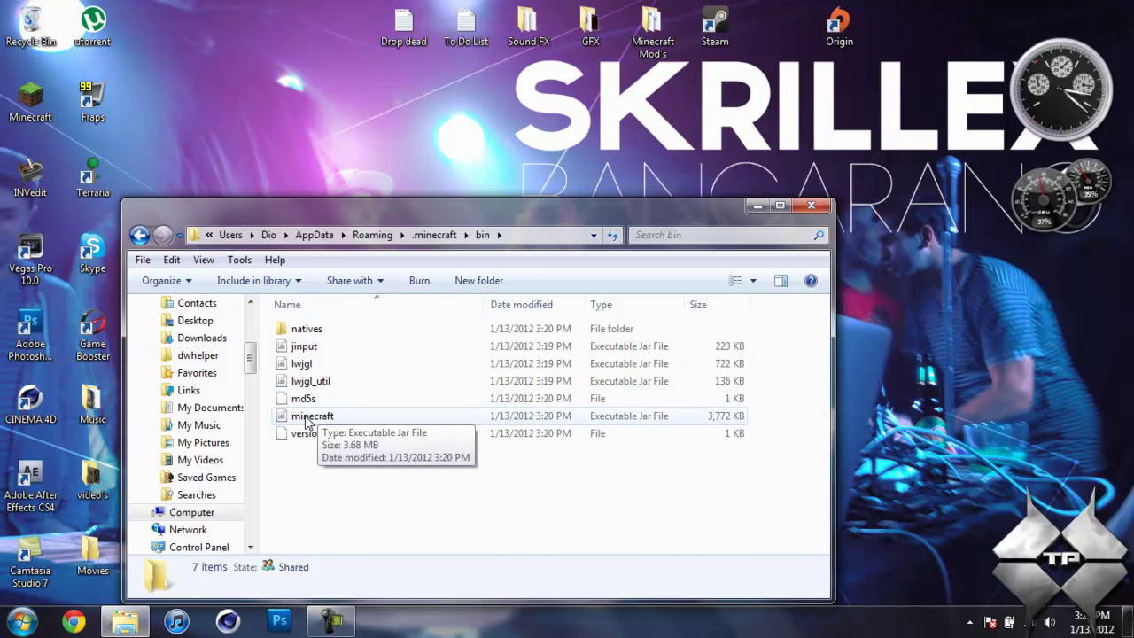
- Open the minecraft executable jar file with WinRAR archiver and close the bin folder window
{"action": "left_click", "coordinate": [306, 422]}
{"action": "right_click", "coordinate": [307, 417]}
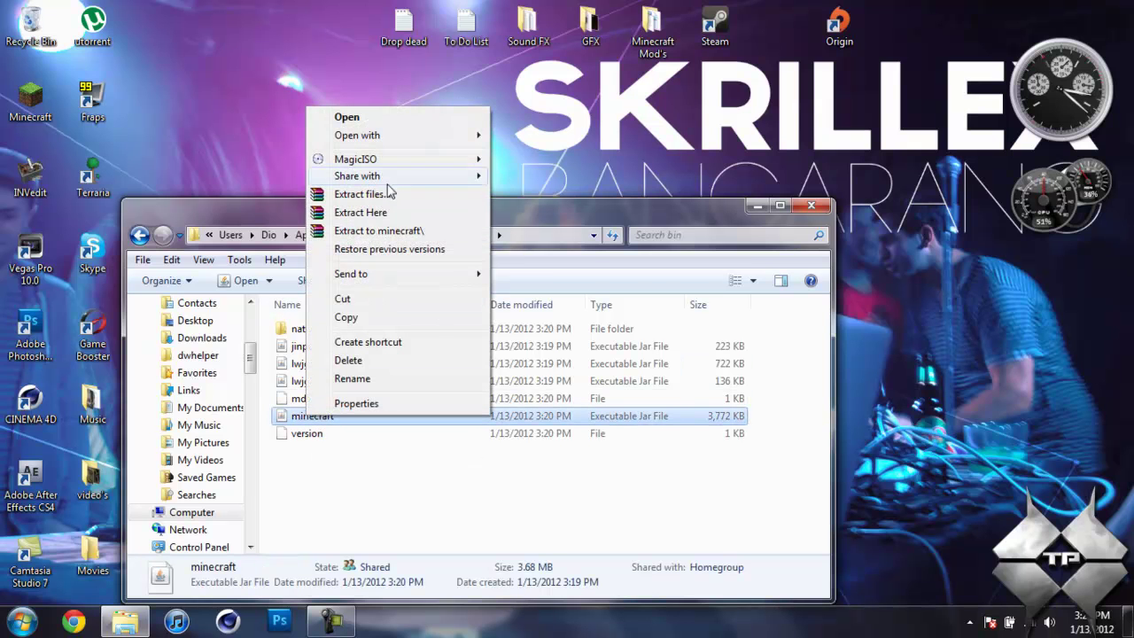
{"action": "mouse_move", "coordinate": [463, 135]}
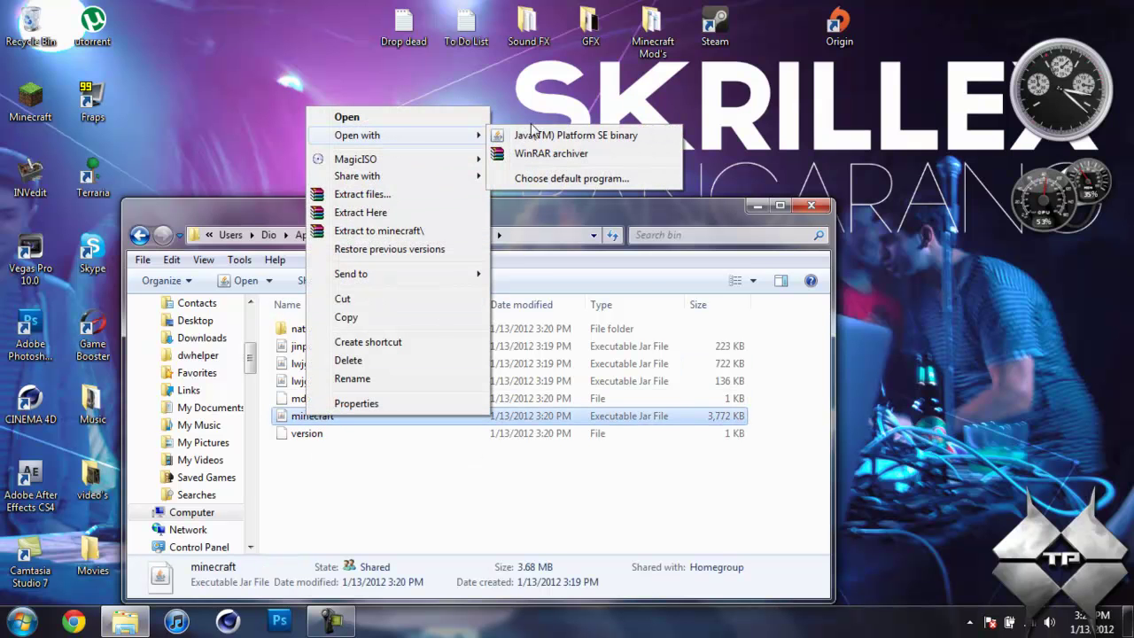
{"action": "left_click", "coordinate": [581, 153]}
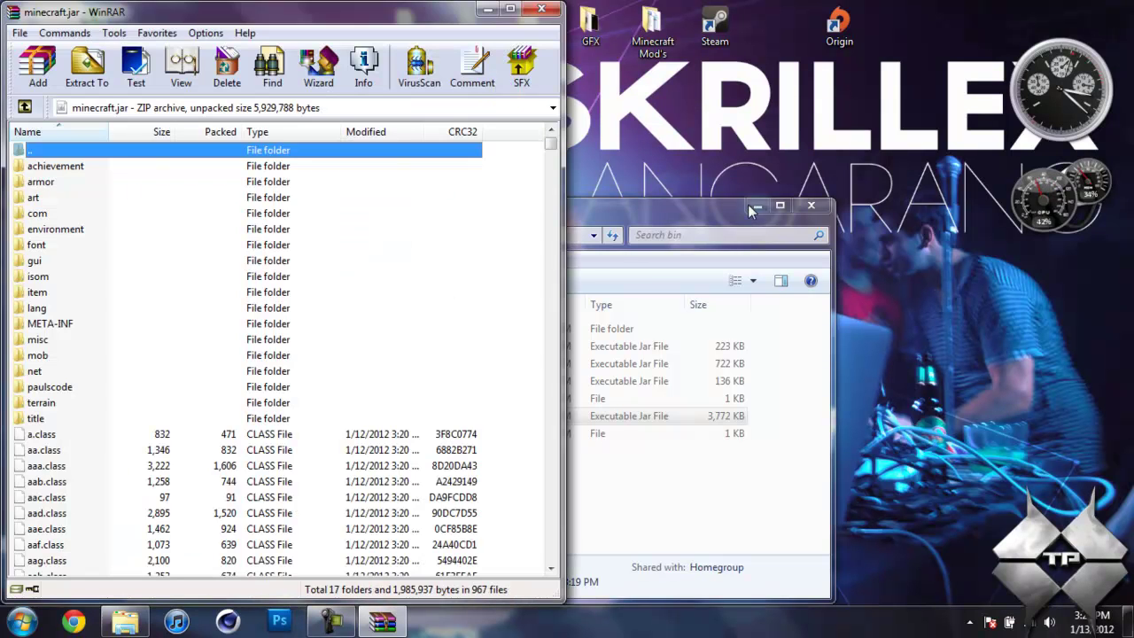
{"action": "left_click", "coordinate": [710, 206]}
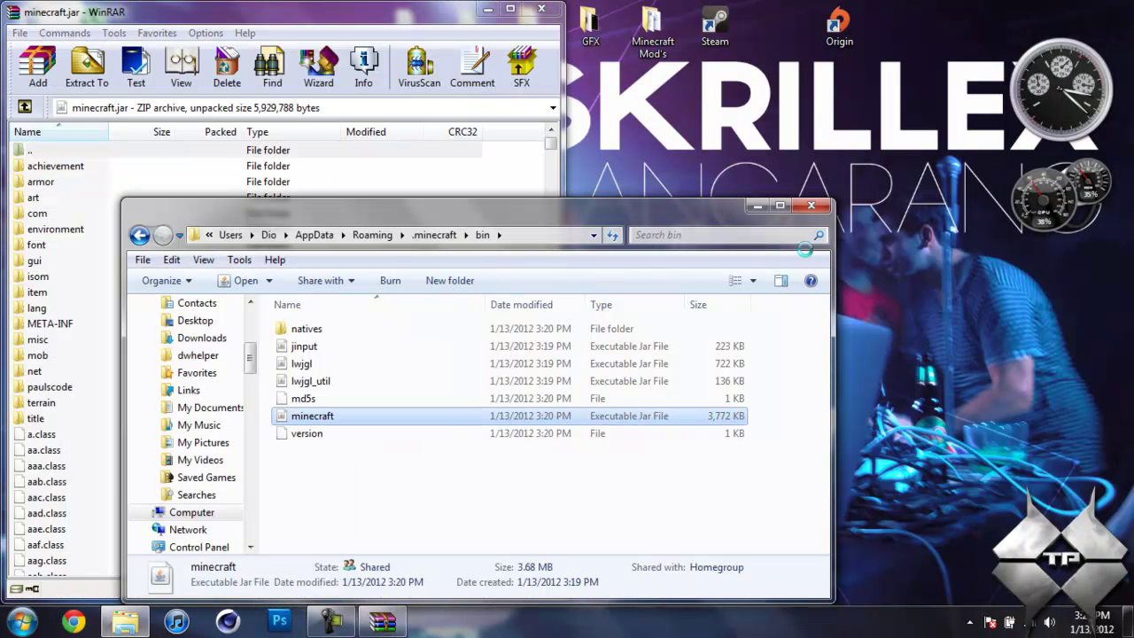
{"action": "left_click", "coordinate": [824, 207]}
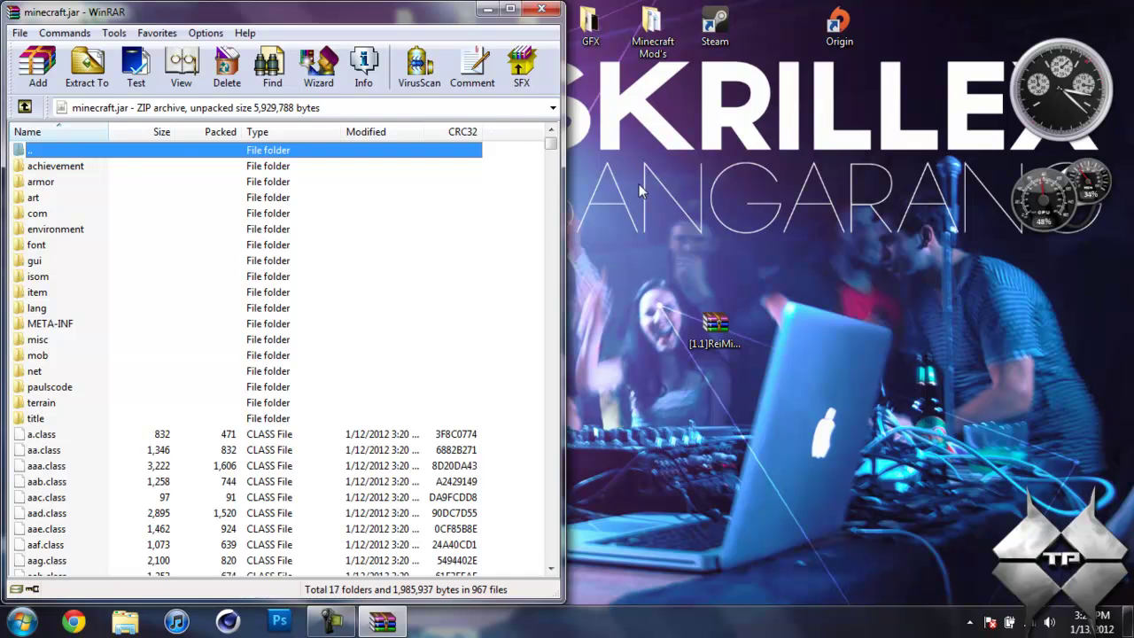
- Add the reifnsk folder and agq.class from the desktop's [1.1]ReiMinimap_v3.0_01.zip to minecraft.jar with the default archive settings, closing the zip
{"action": "double_click", "coordinate": [725, 330]}
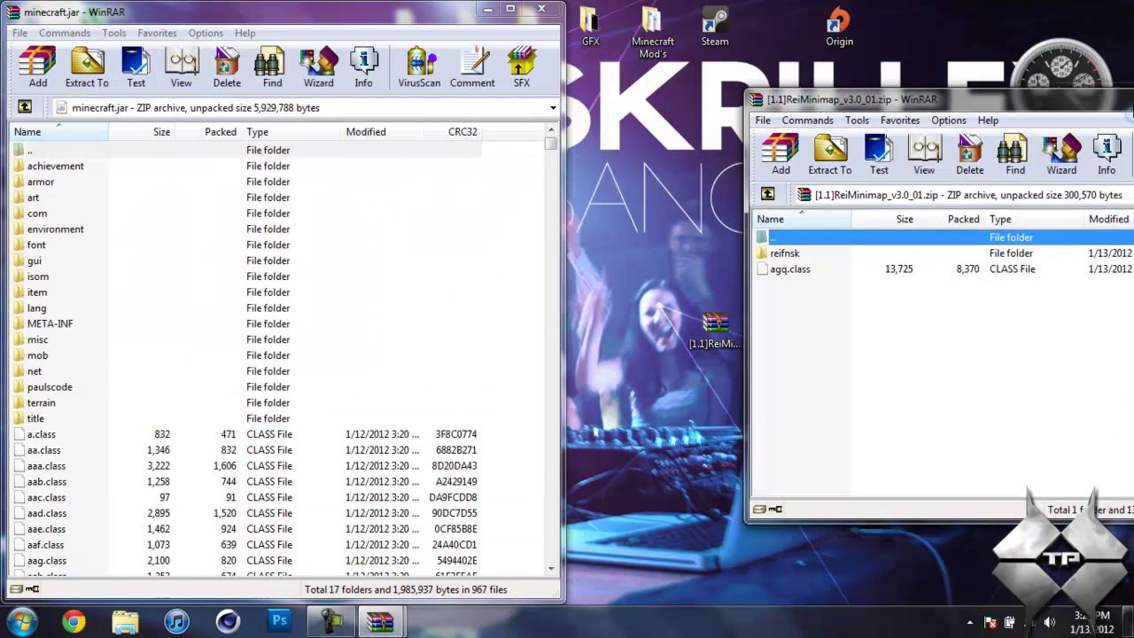
{"action": "left_click_drag", "start_coordinate": [1130, 110], "coordinate": [1133, 111]}
{"action": "left_click_drag", "start_coordinate": [657, 211], "coordinate": [266, 439]}
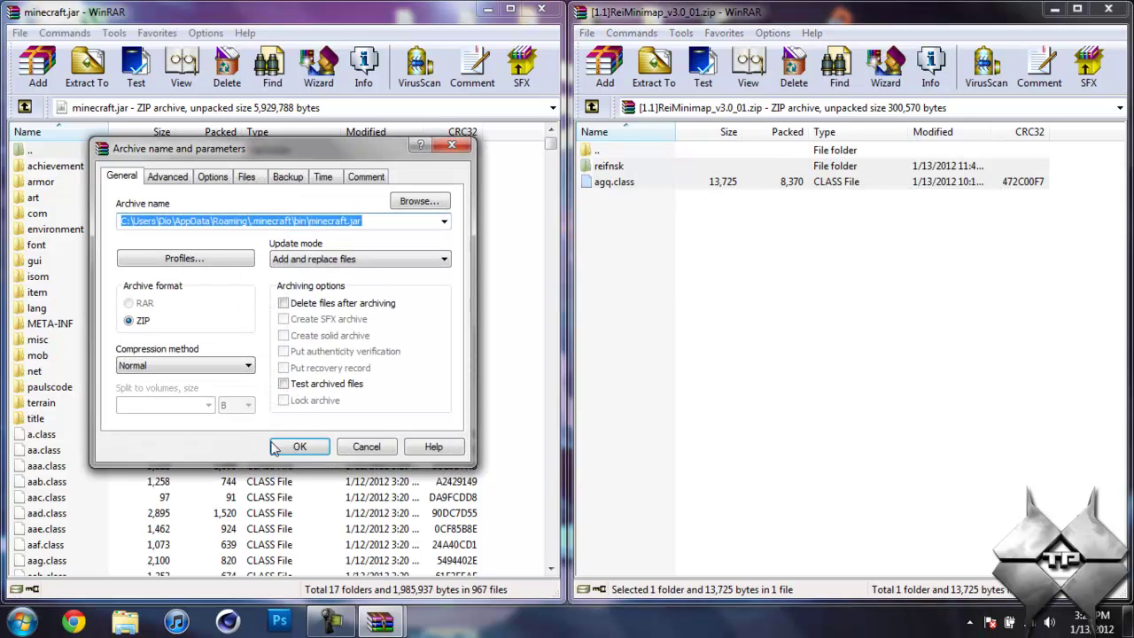
{"action": "left_click", "coordinate": [283, 448]}
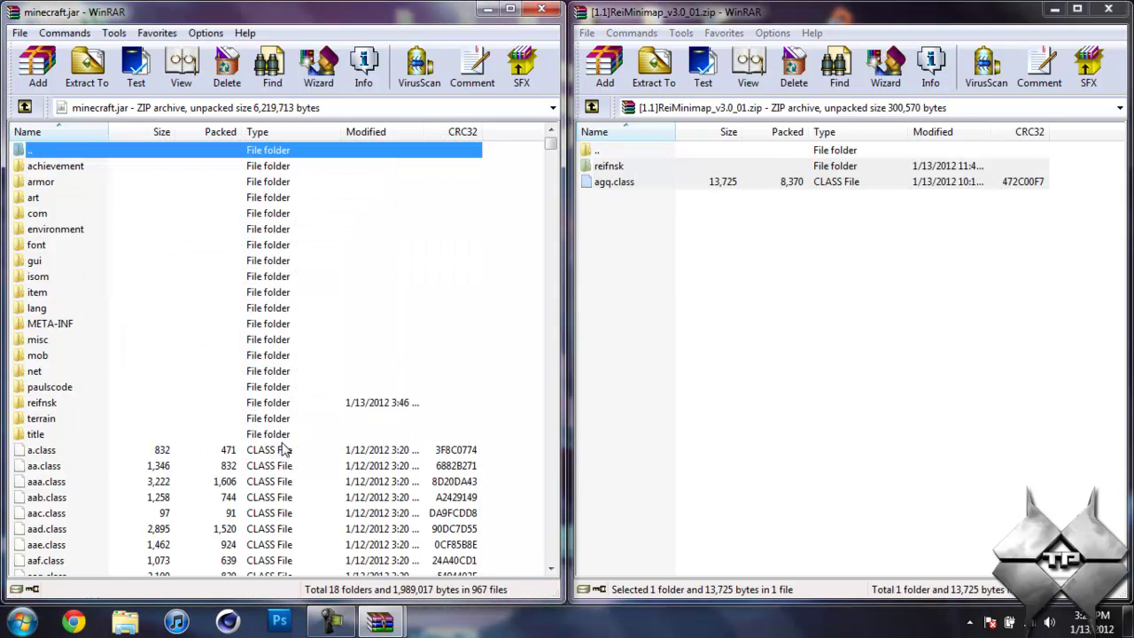
{"action": "left_click", "coordinate": [1109, 9]}
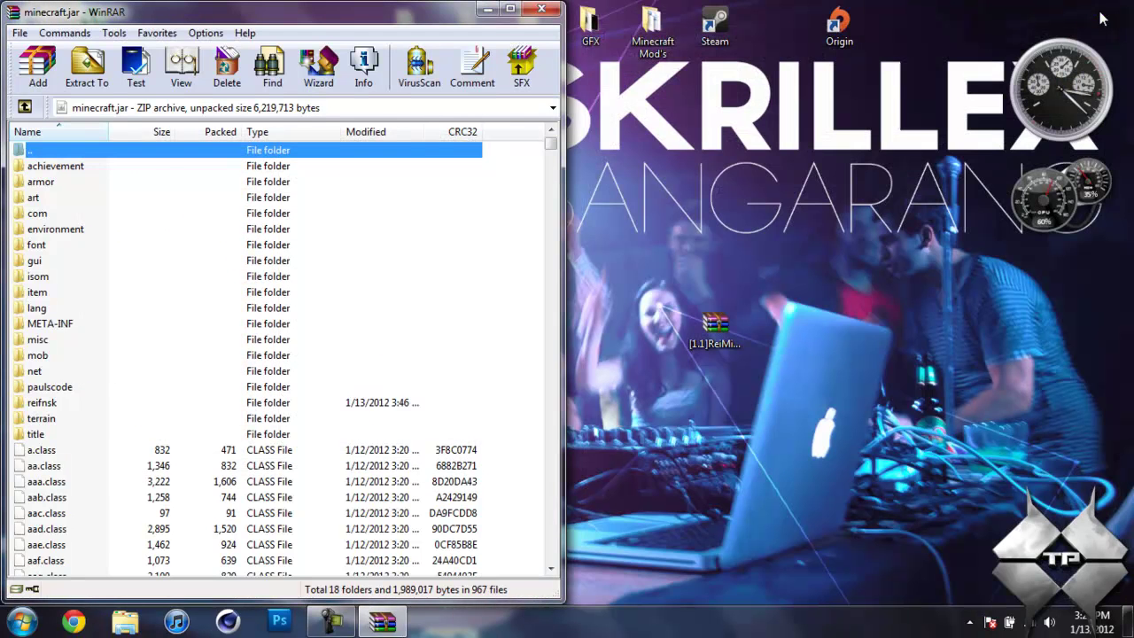
- Delete the META-INF folder from minecraft.jar and close the archive
{"action": "left_click", "coordinate": [46, 326]}
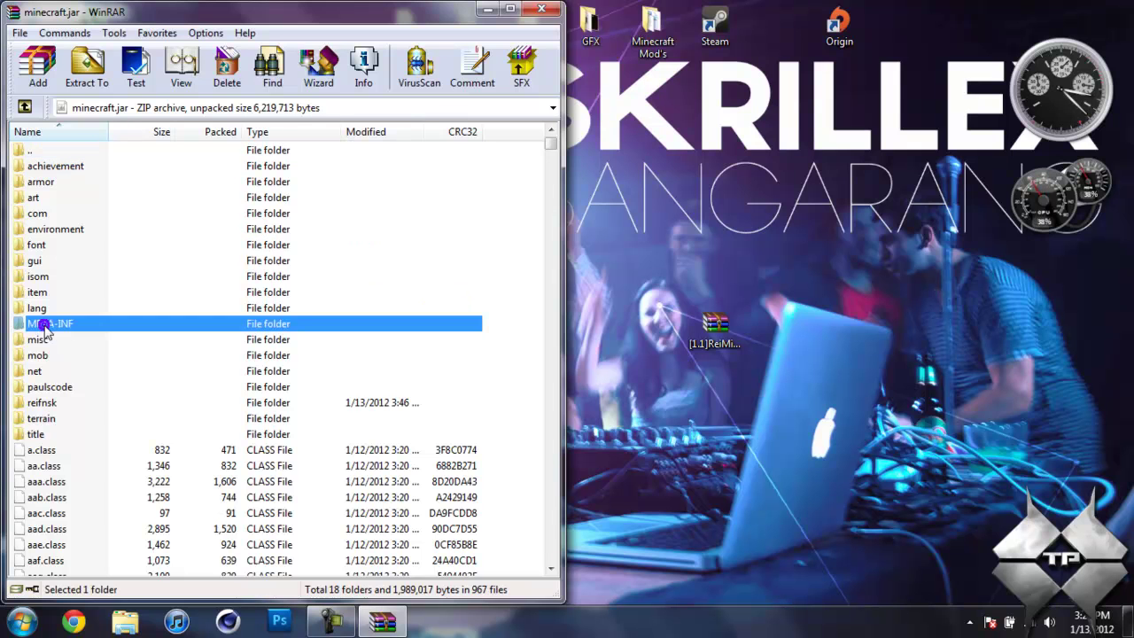
{"action": "right_click", "coordinate": [42, 324]}
{"action": "left_click", "coordinate": [96, 116]}
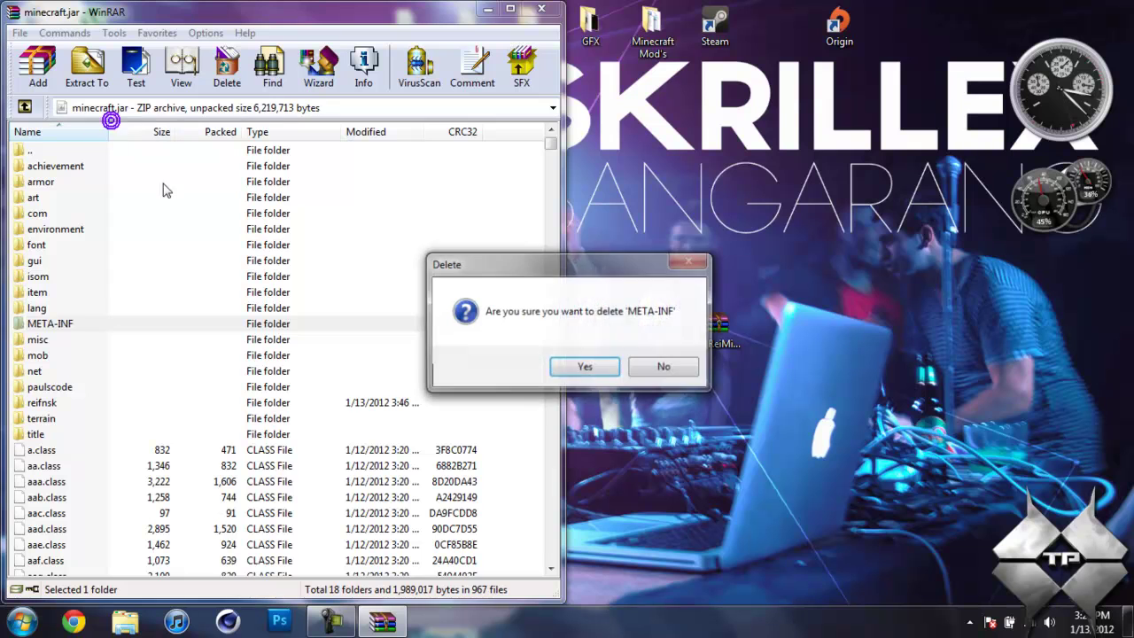
{"action": "left_click", "coordinate": [581, 369]}
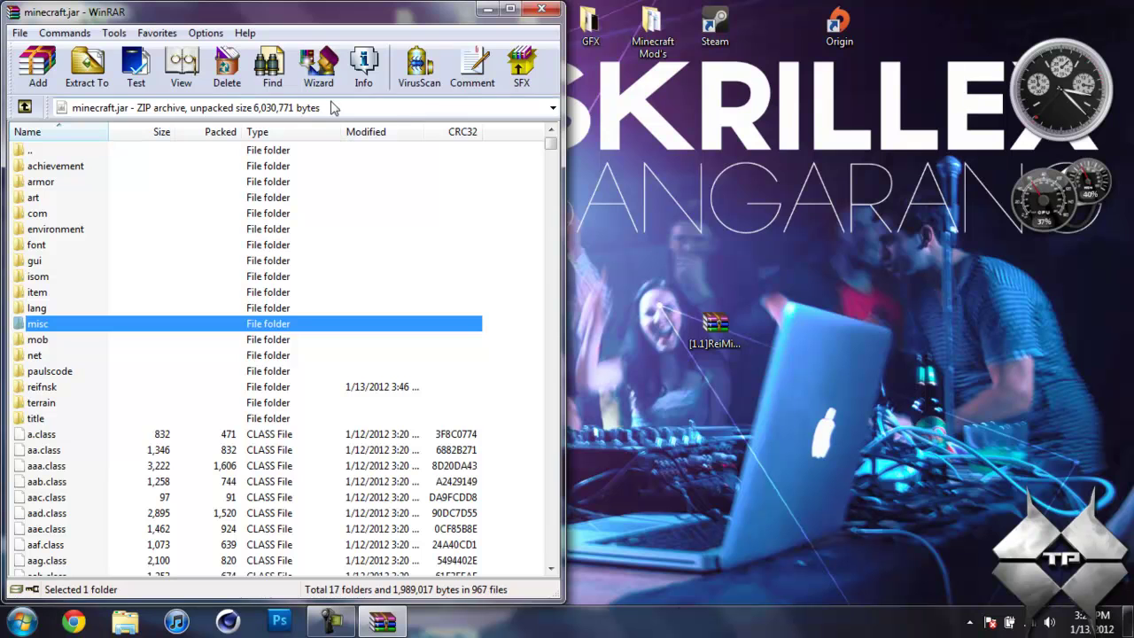
{"action": "left_click", "coordinate": [544, 11]}
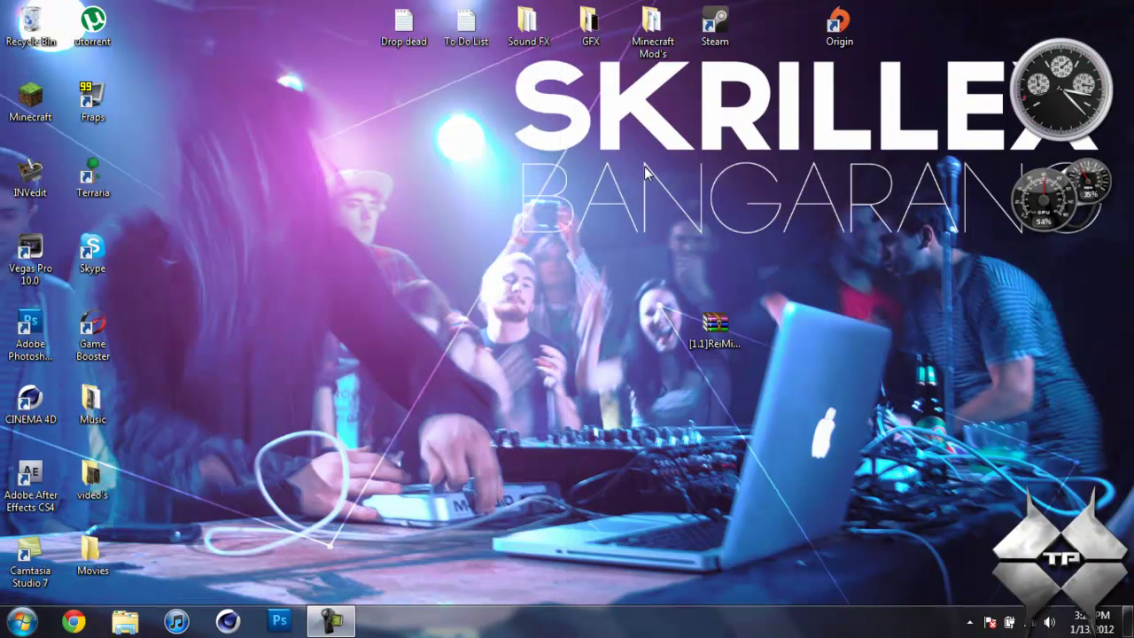
{"action": "left_click", "coordinate": [351, 631]}
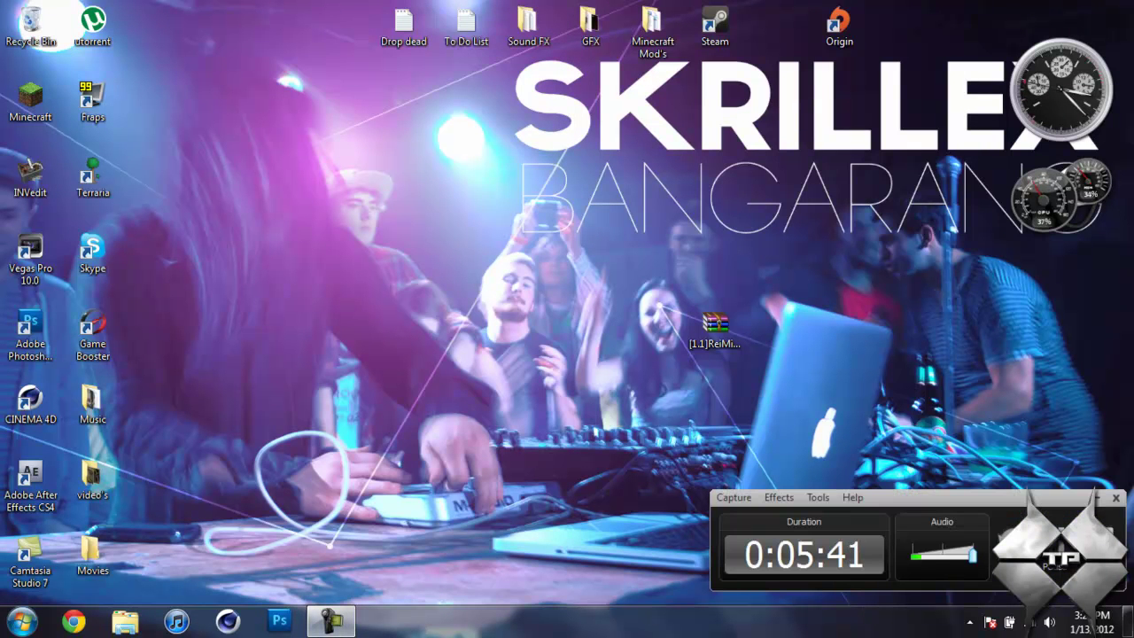